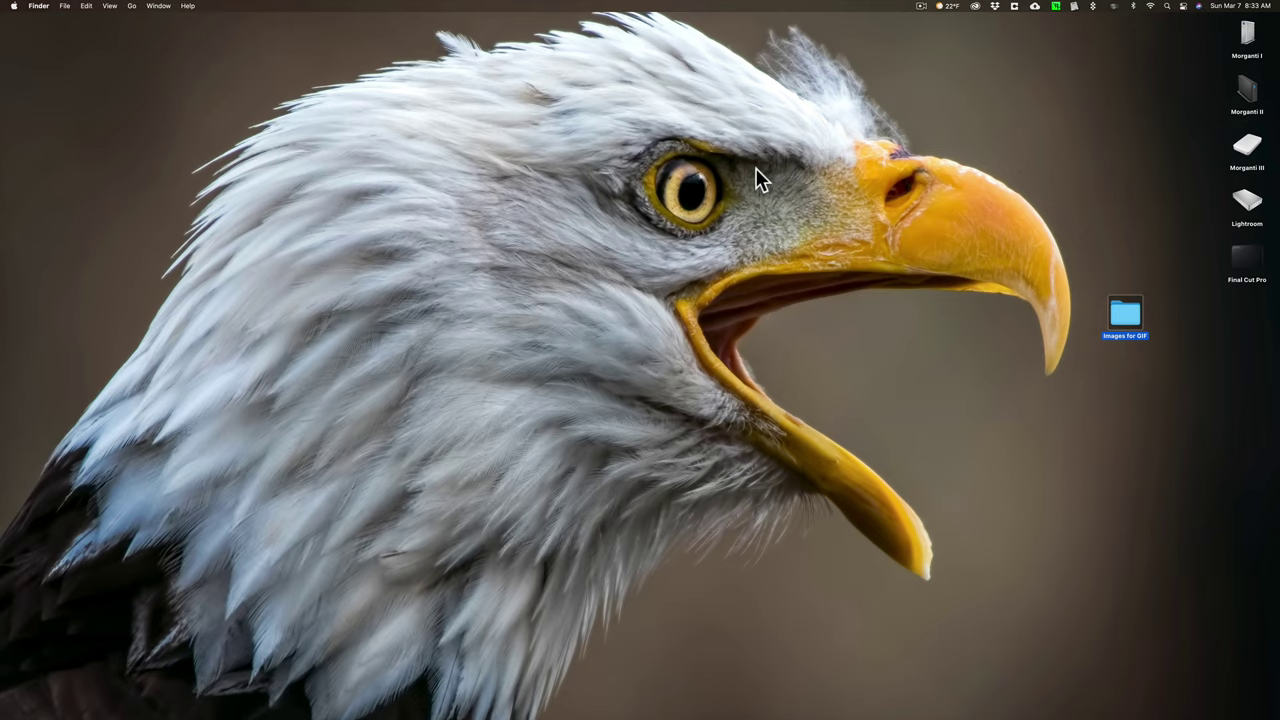
Preview Waterfall0001.jpg from the Images for GIF folder, then close Preview and the folder window
double_click(1122, 310)
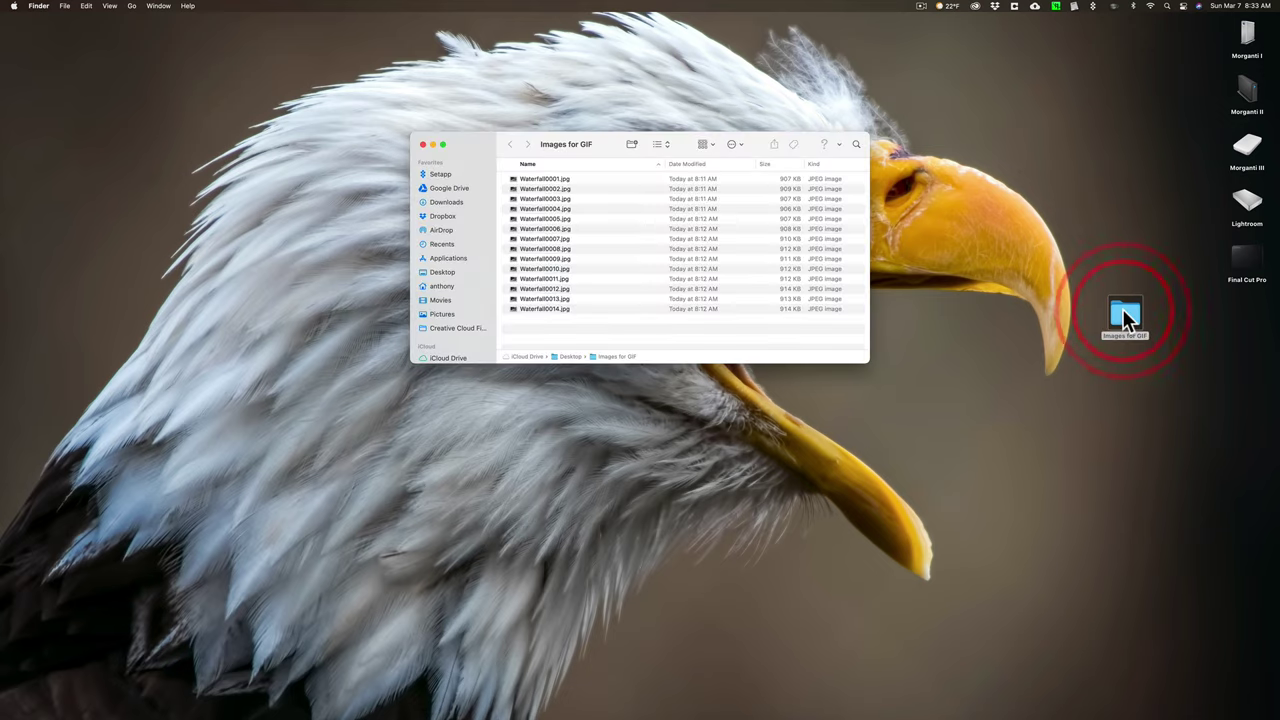
double_click(547, 180)
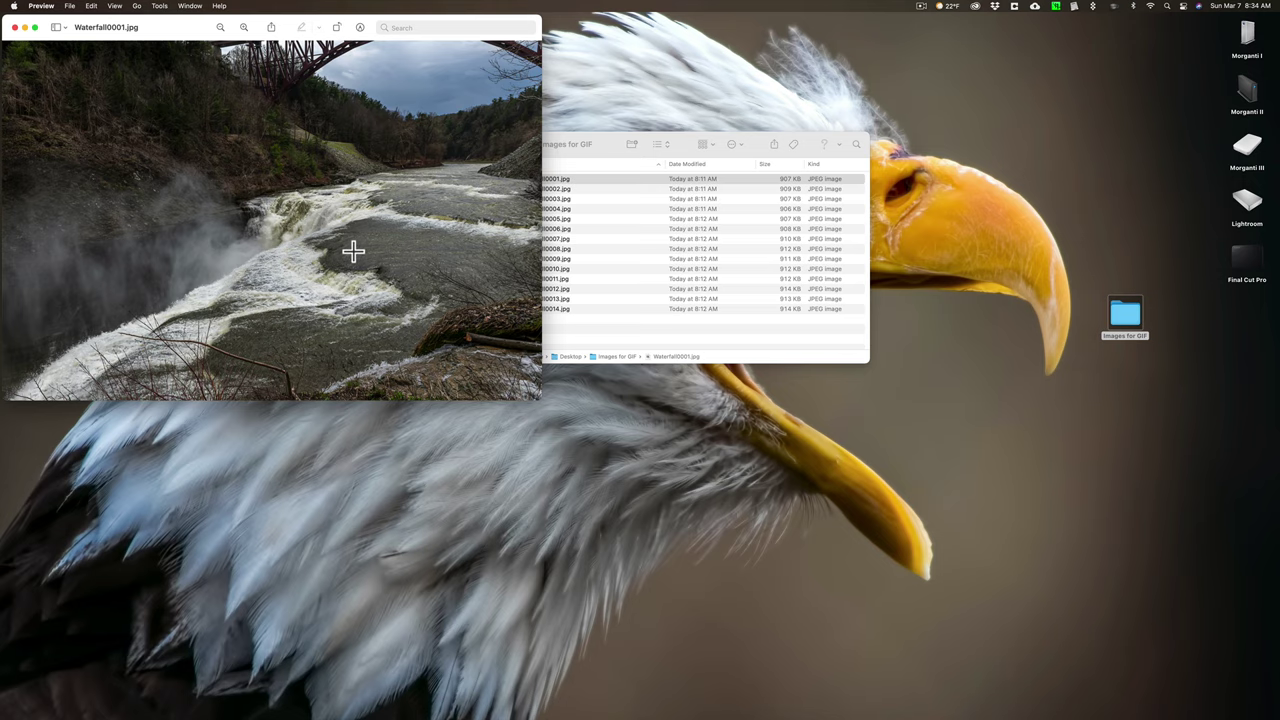
click(14, 27)
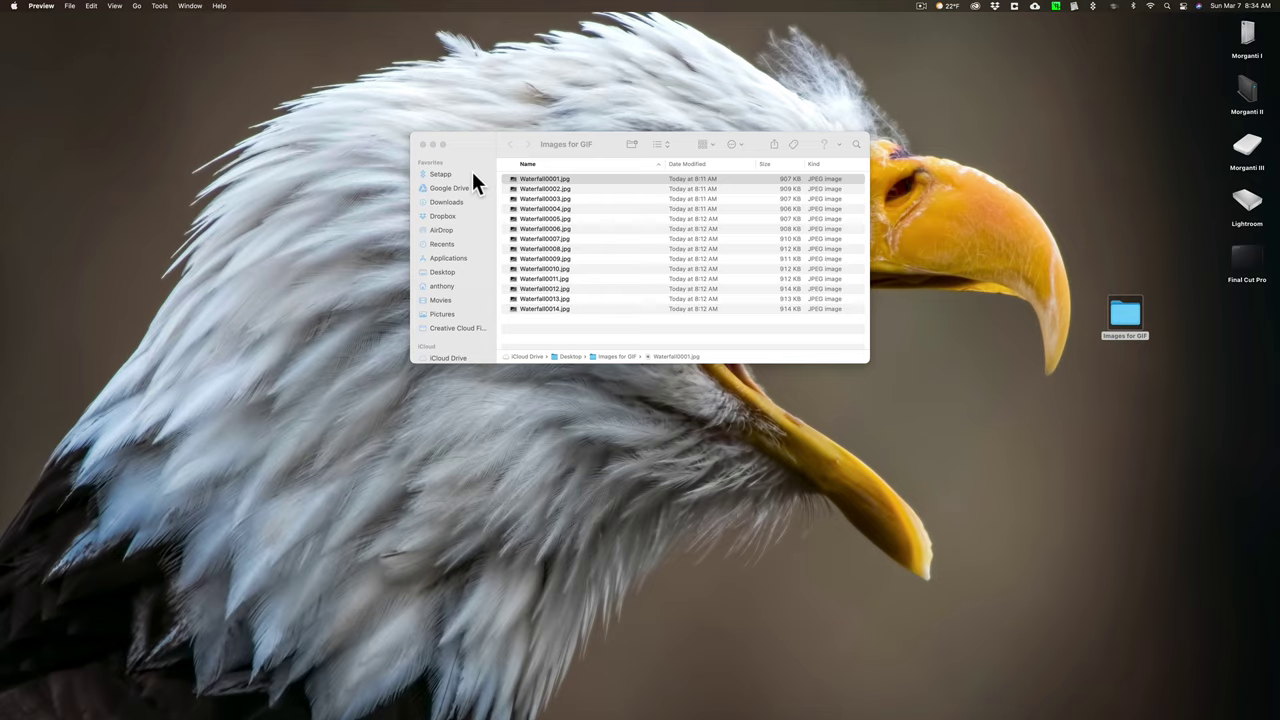
click(422, 143)
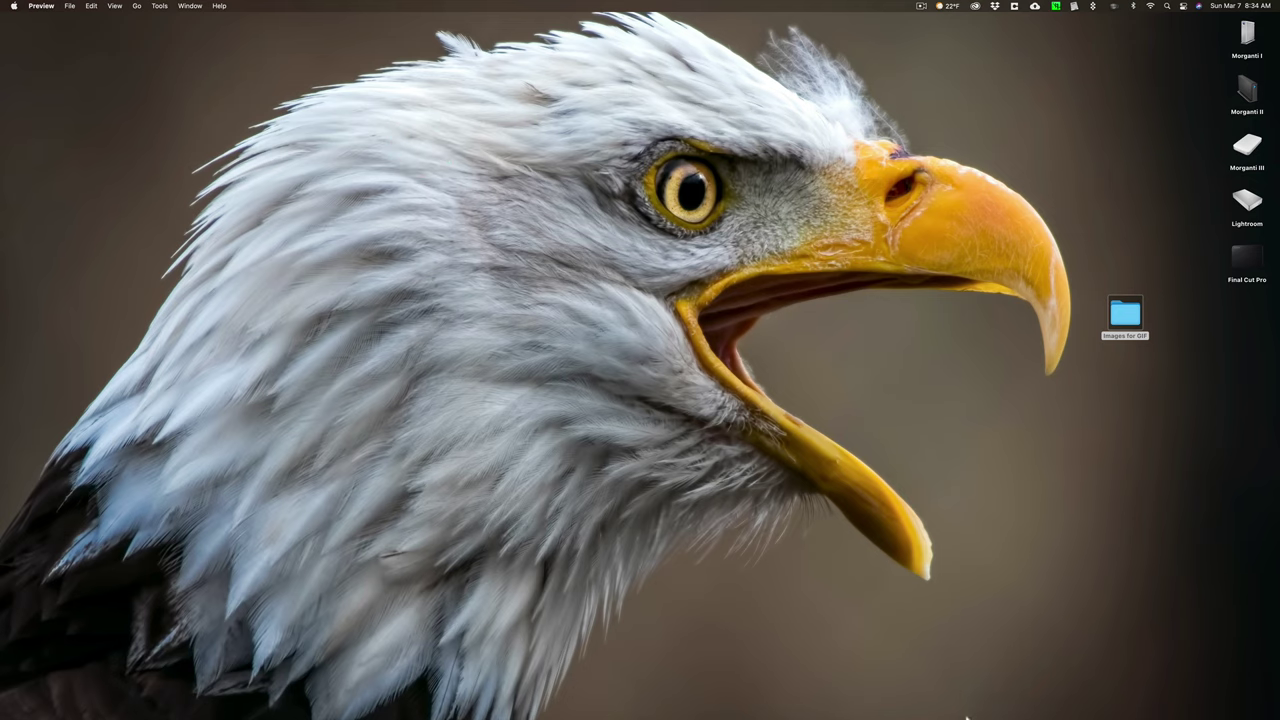
Launch Photoshop from the Dock and wait for the Home screen with Recent files
mouse_move(966, 716)
click(857, 698)
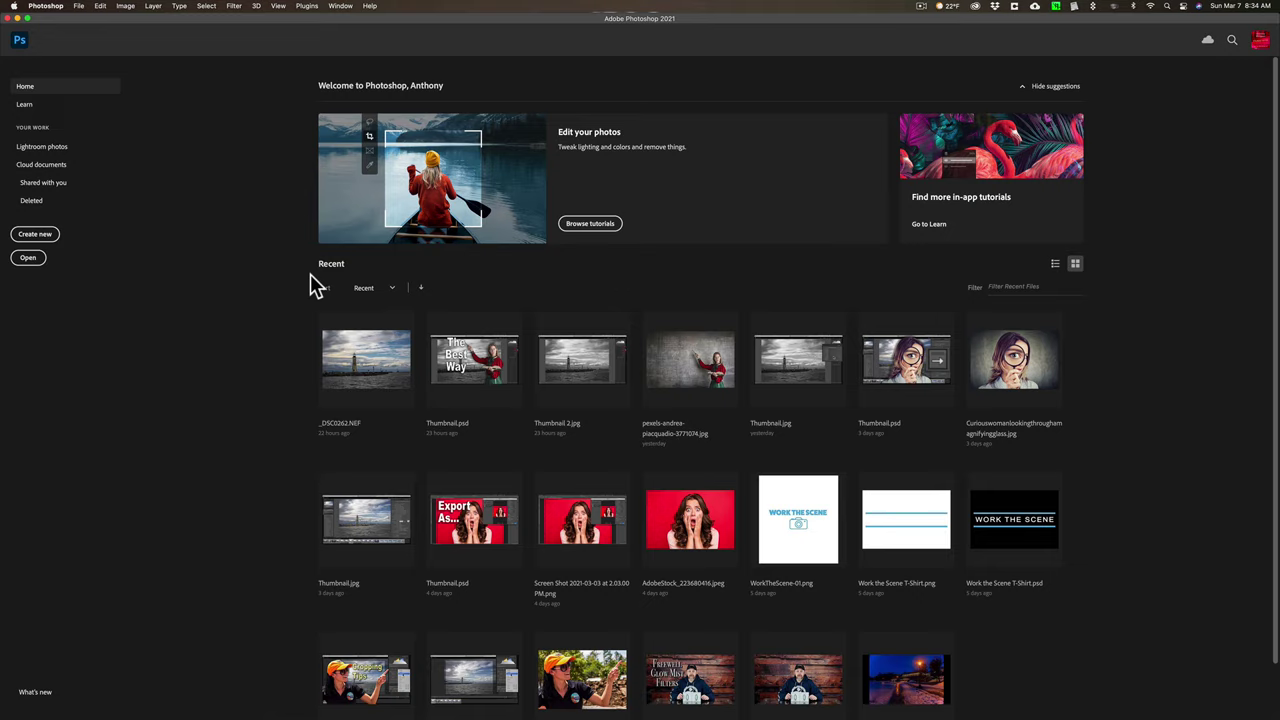
Start File > Scripts > Load Files into Stack
click(79, 7)
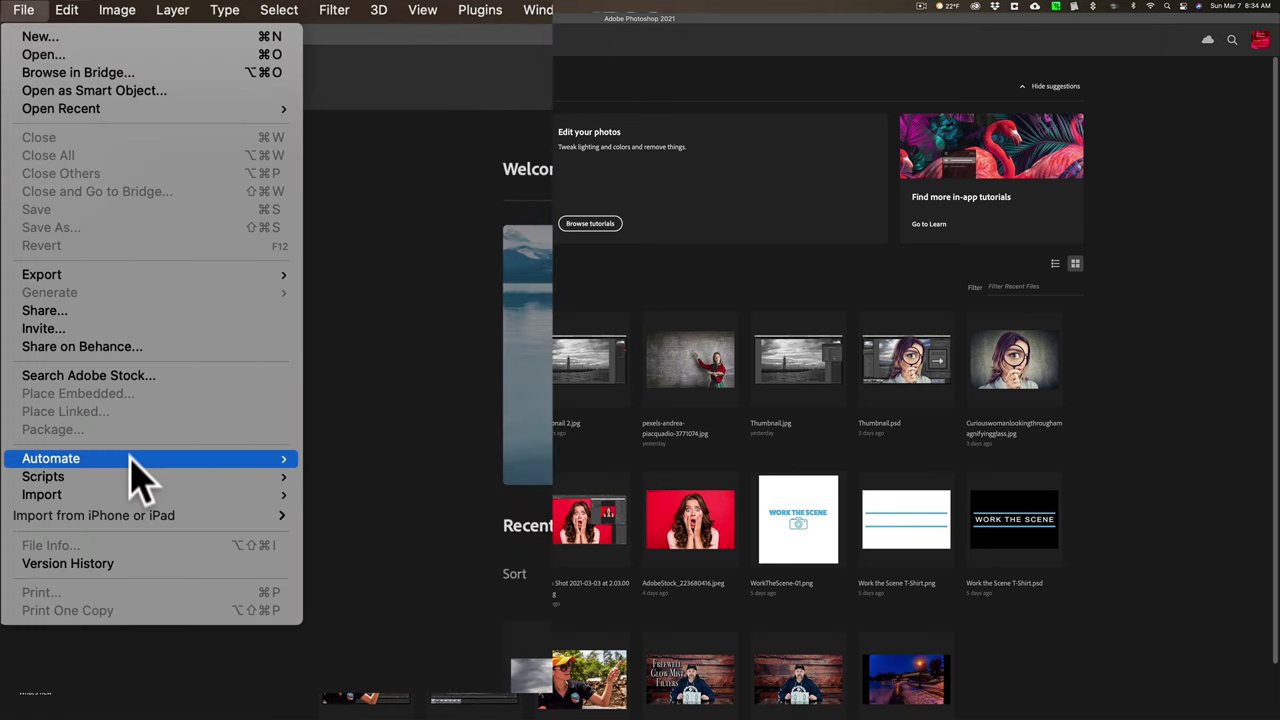
mouse_move(137, 478)
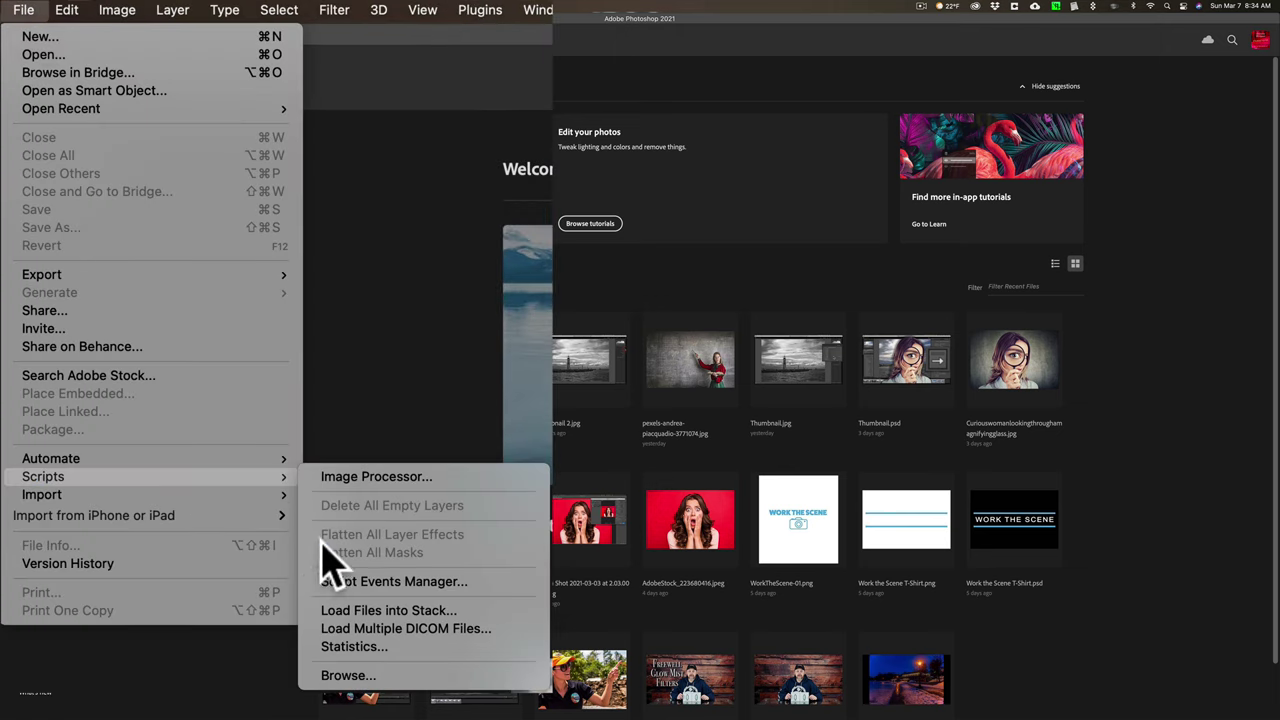
click(400, 612)
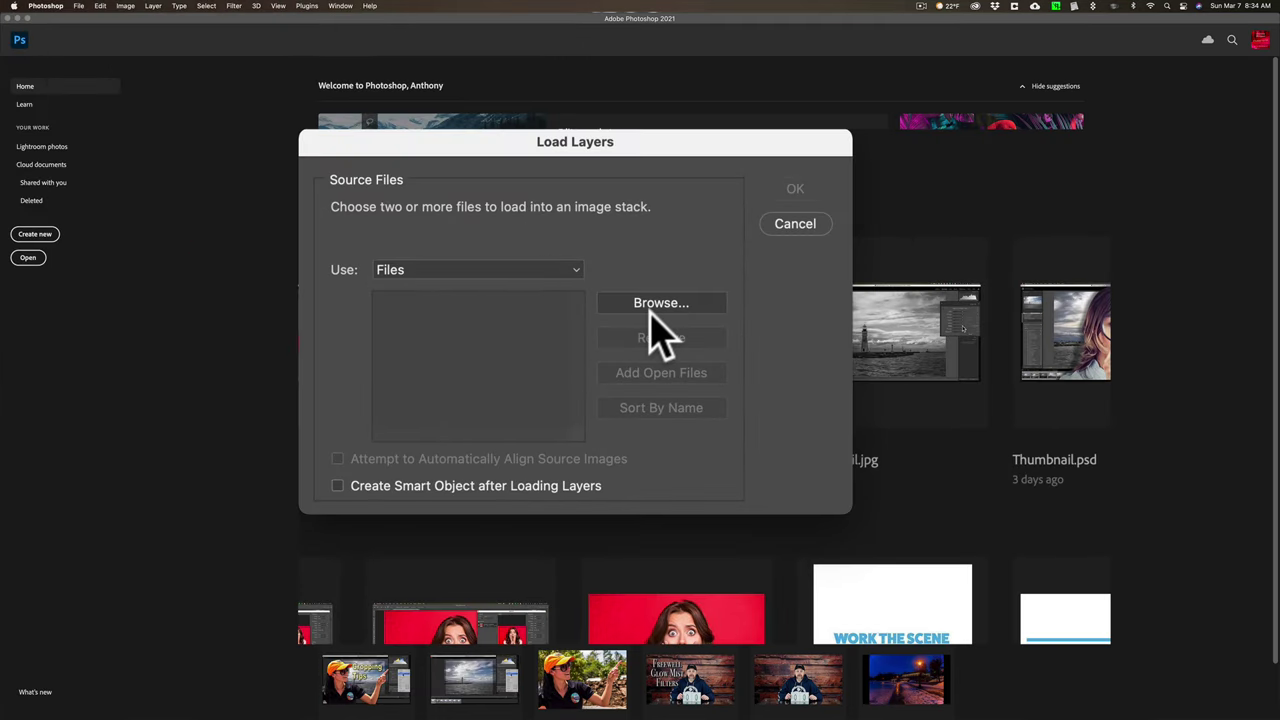
Add all fourteen Waterfall JPGs (0001–0014) as source files for the stack
click(652, 305)
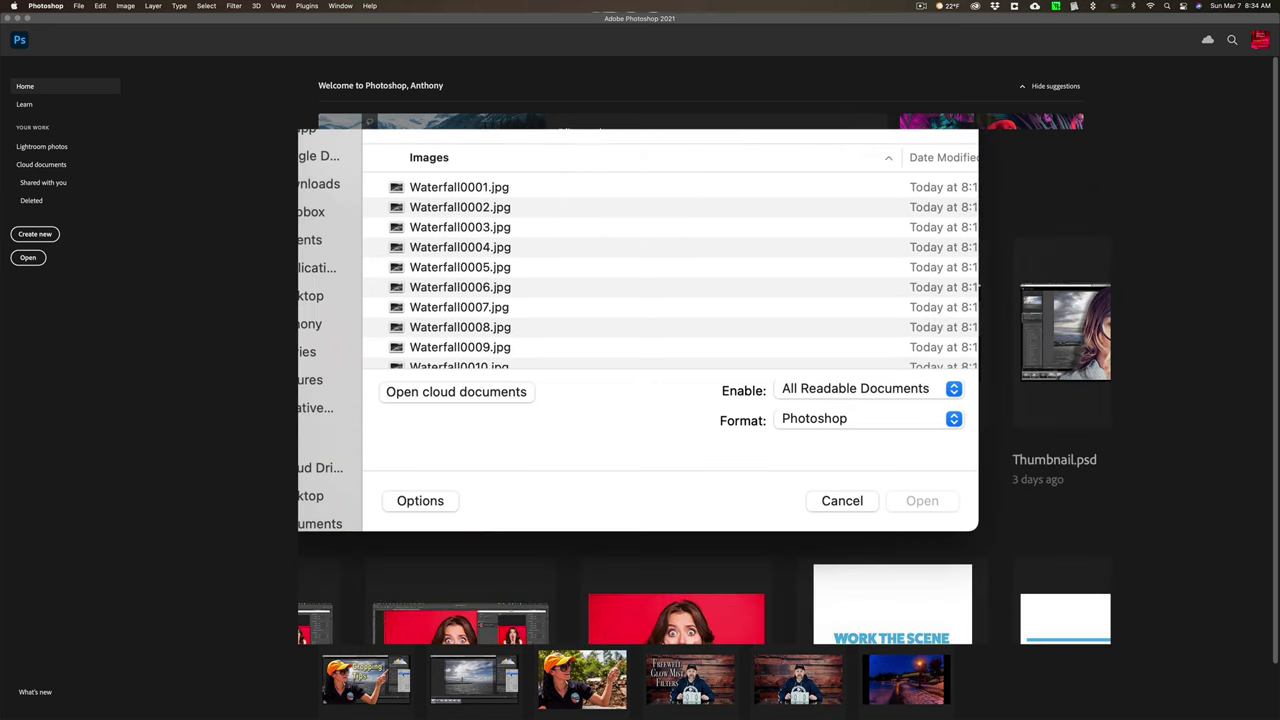
scroll(586, 229, down, 3)
scroll(580, 235, up, 3)
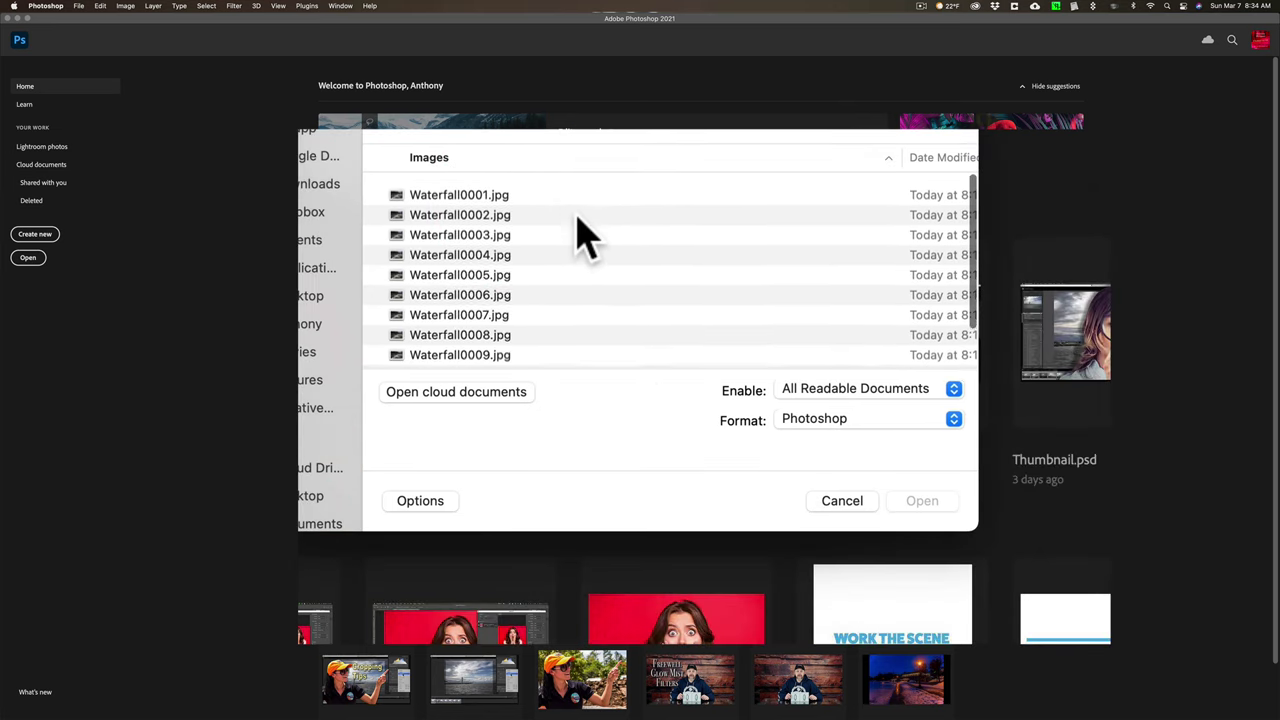
click(453, 190)
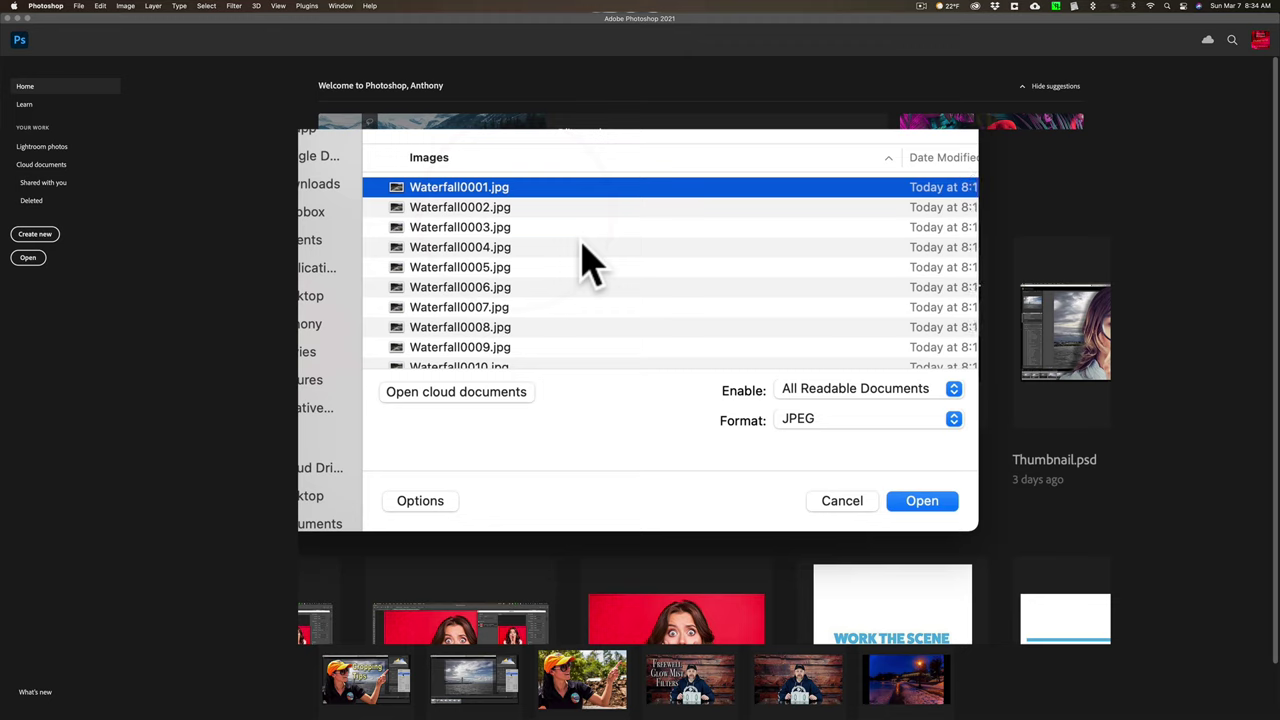
key(super+a)
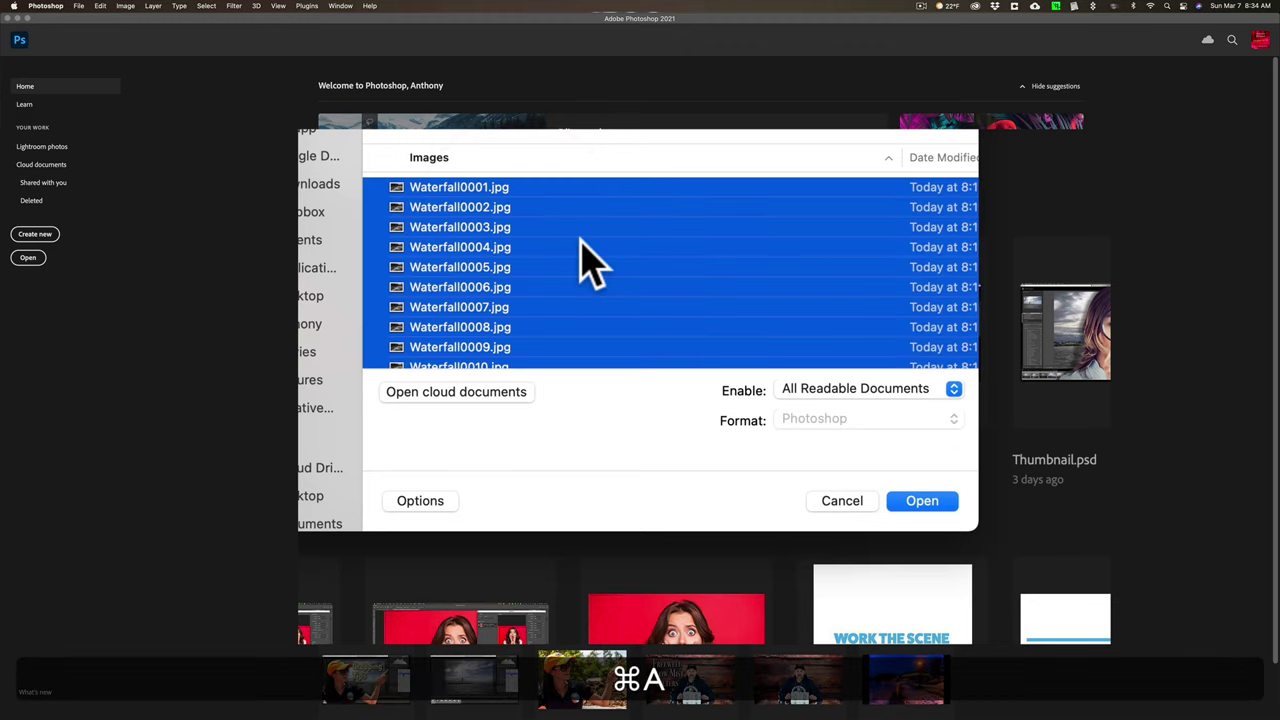
scroll(590, 265, down, 3)
scroll(590, 265, up, 3)
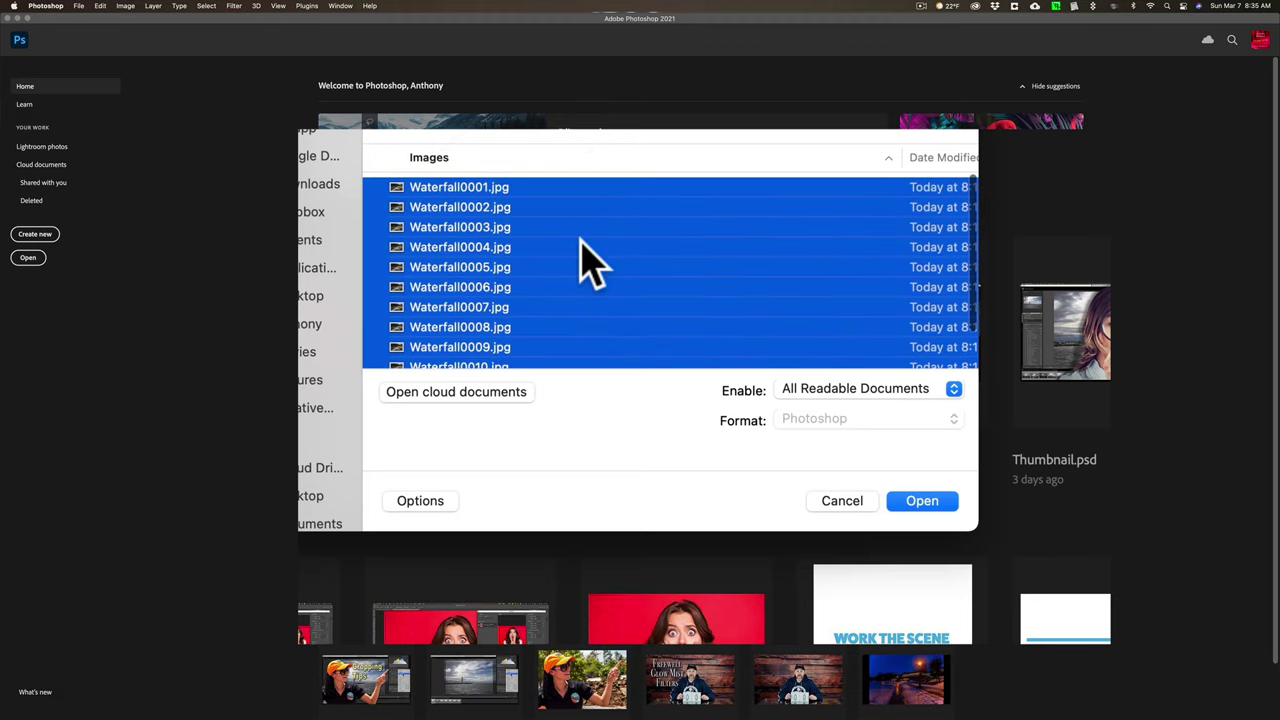
click(924, 503)
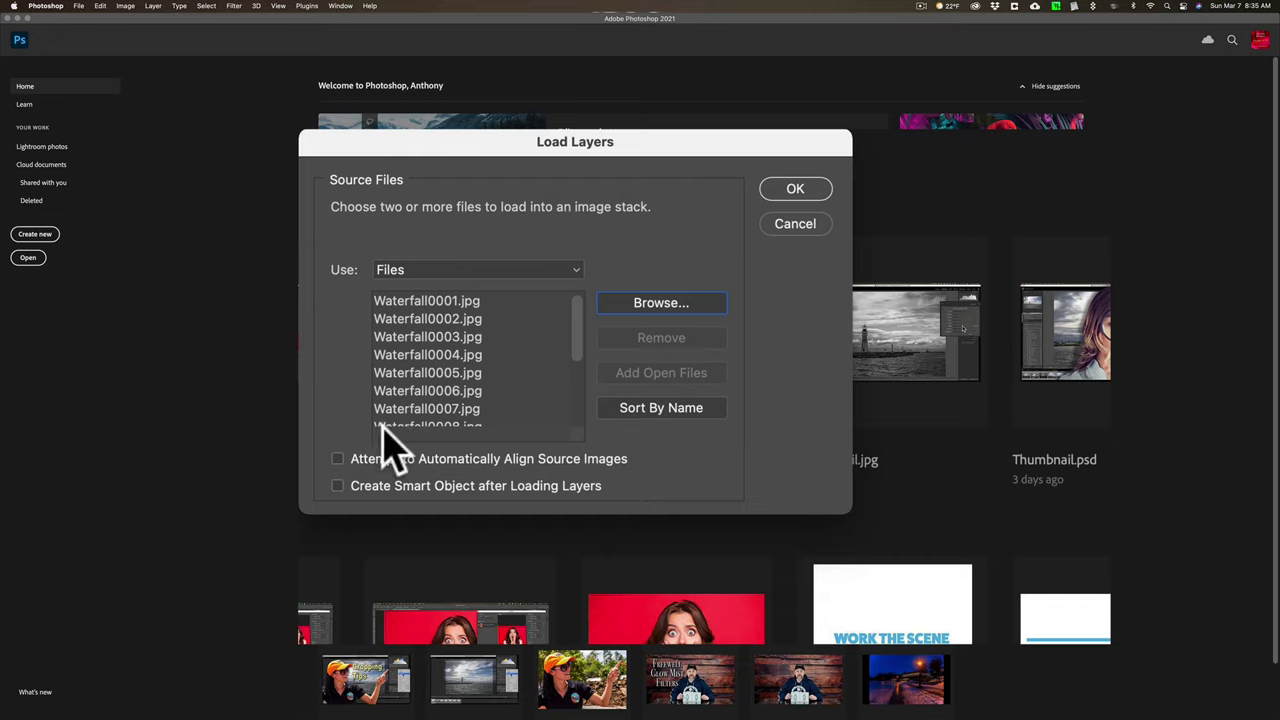
Turn on Attempt to Automatically Align Source Images
click(339, 458)
scroll(475, 338, down, 3)
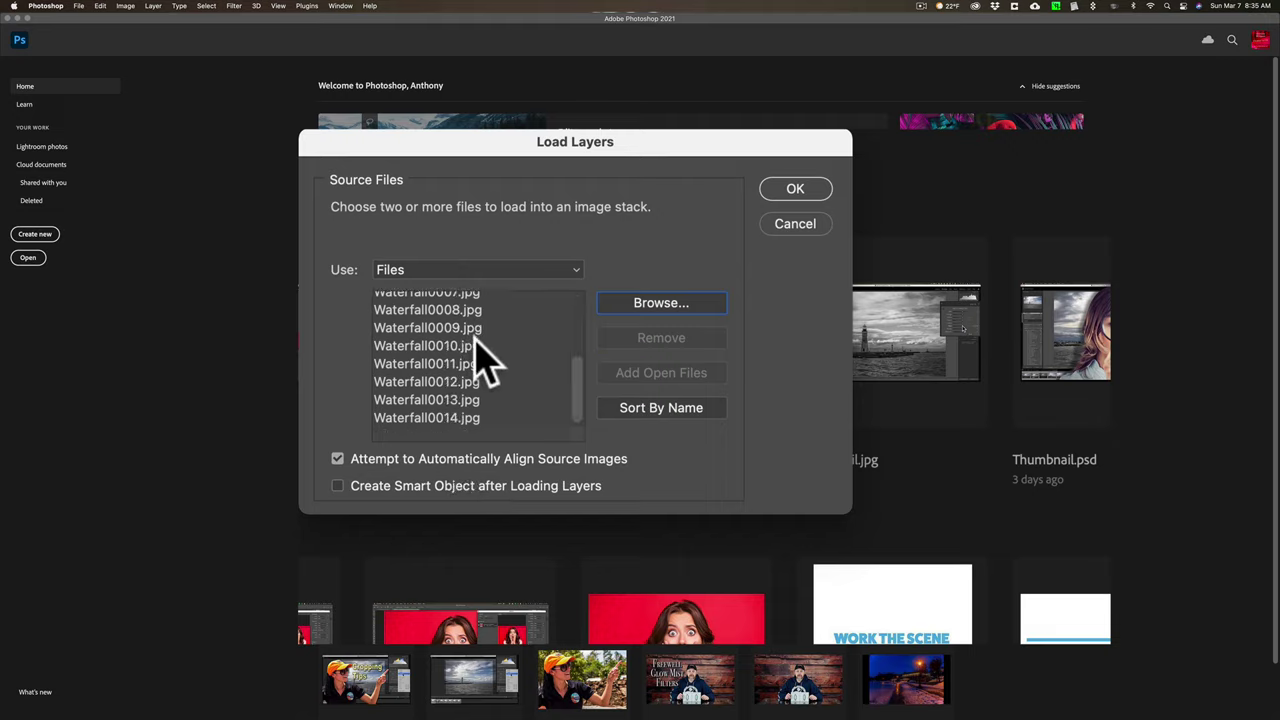
scroll(478, 362, up, 3)
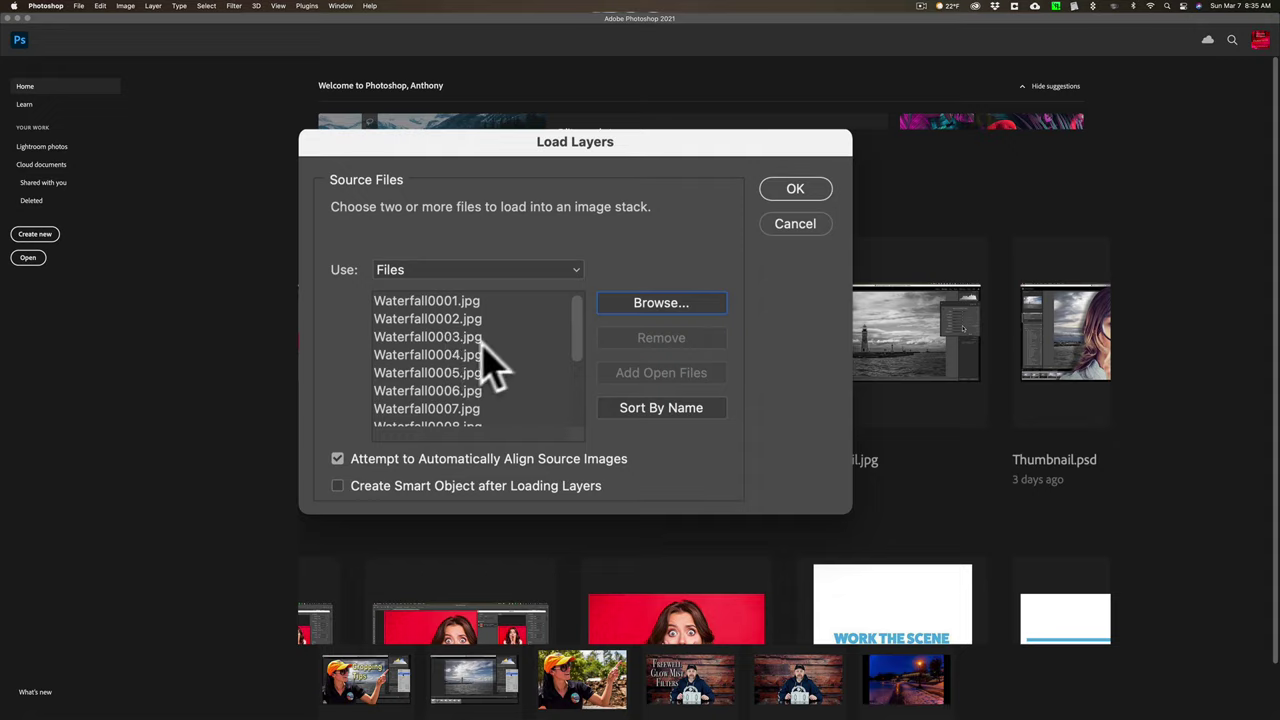
Load the 14 waterfall files as layers in a new Untitled-1 document and zoom in
click(794, 192)
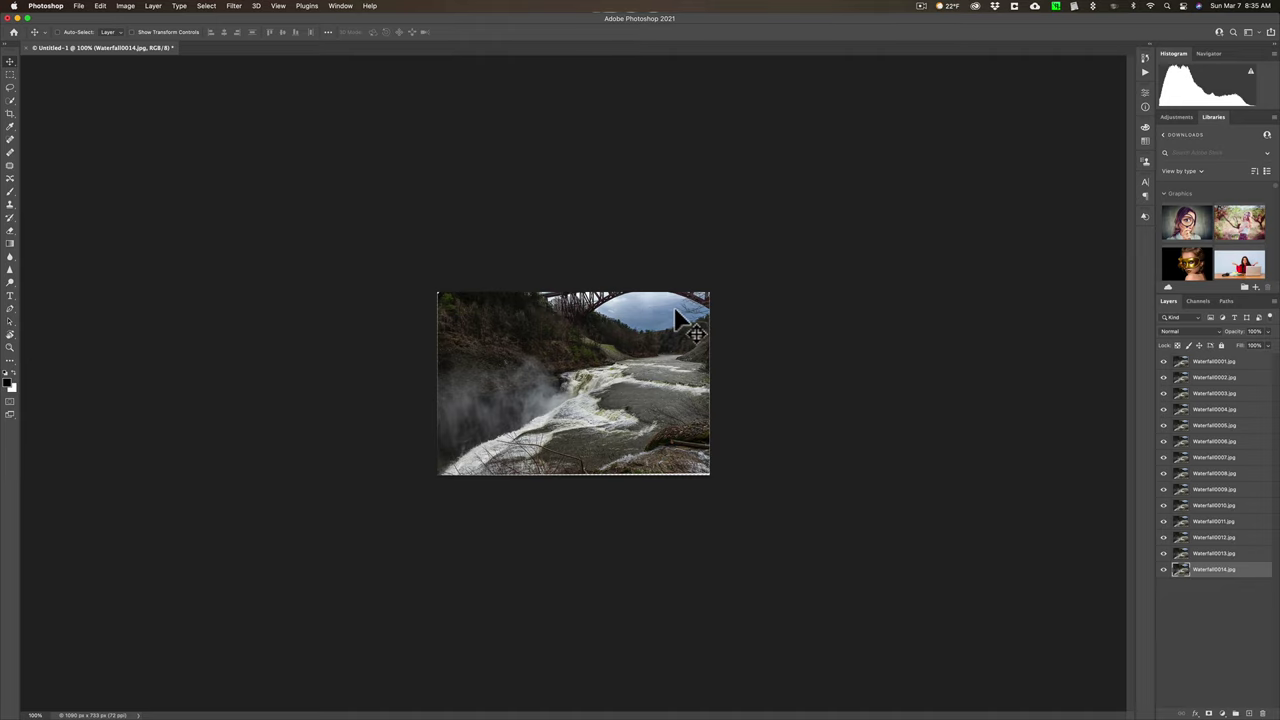
key(super)
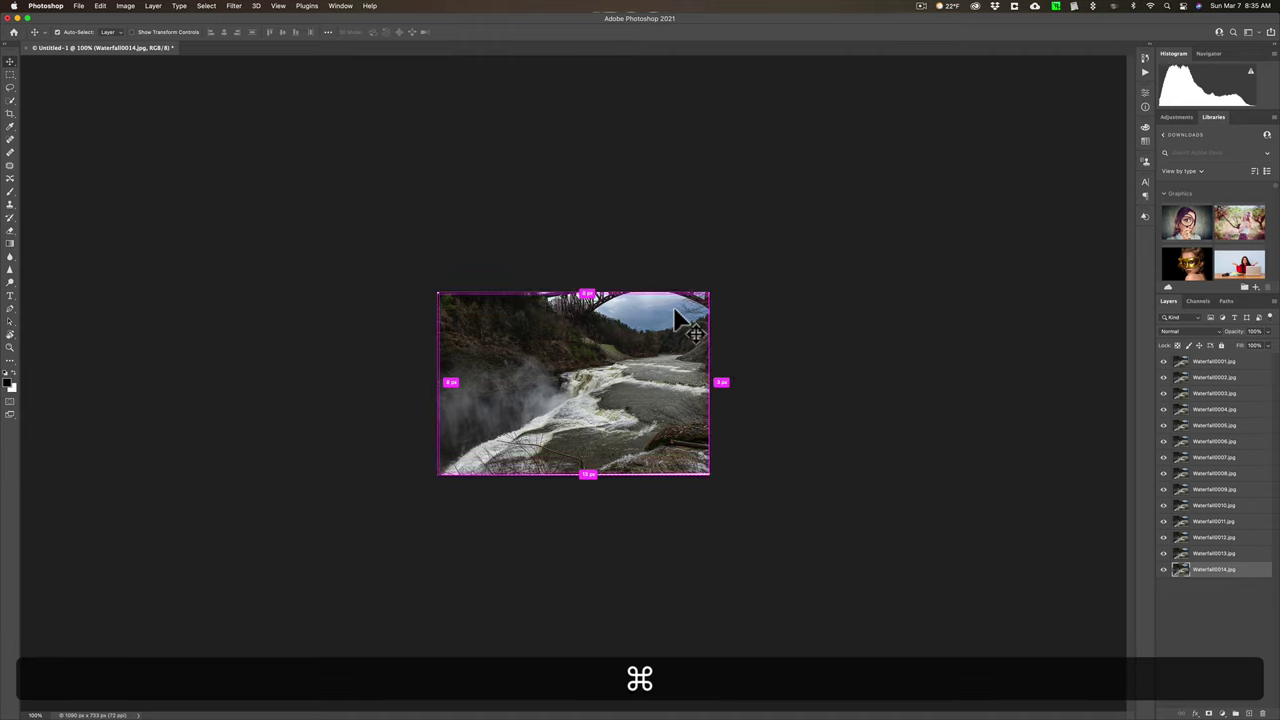
key(super+equal)
key(super+equal)
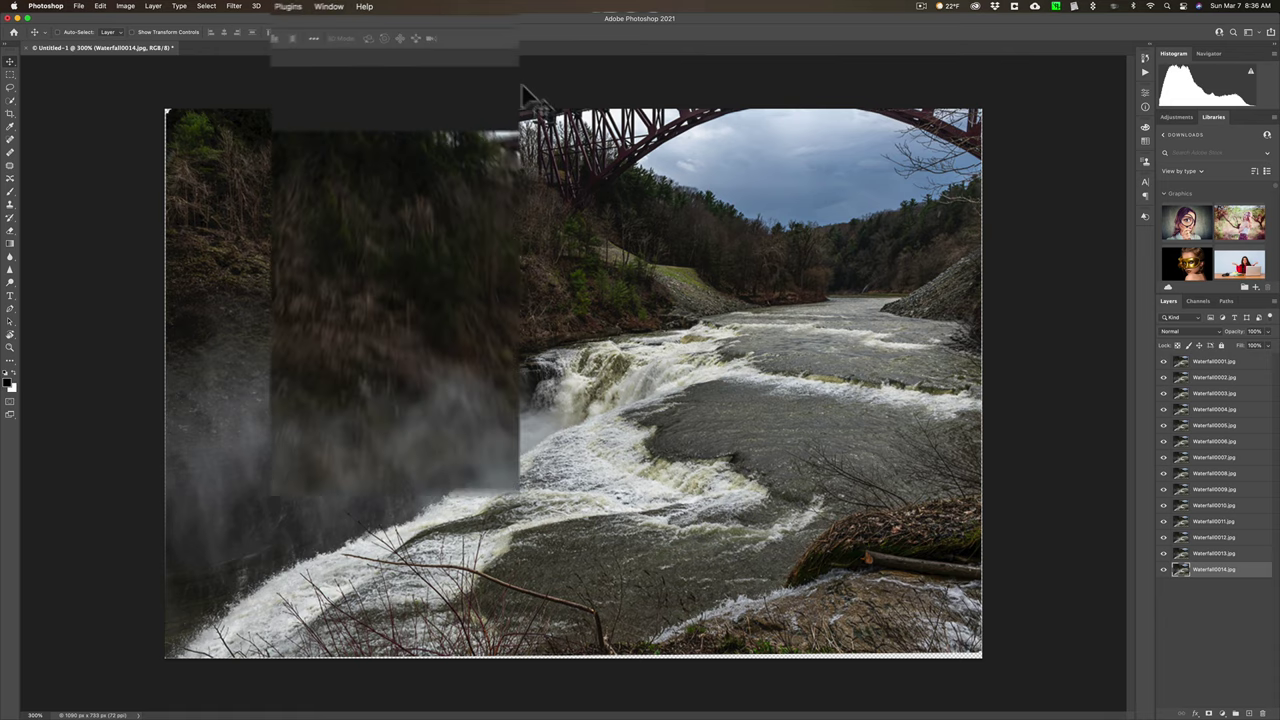
Show the Timeline panel and create a frame animation, giving frame 1 looping Forever
click(341, 6)
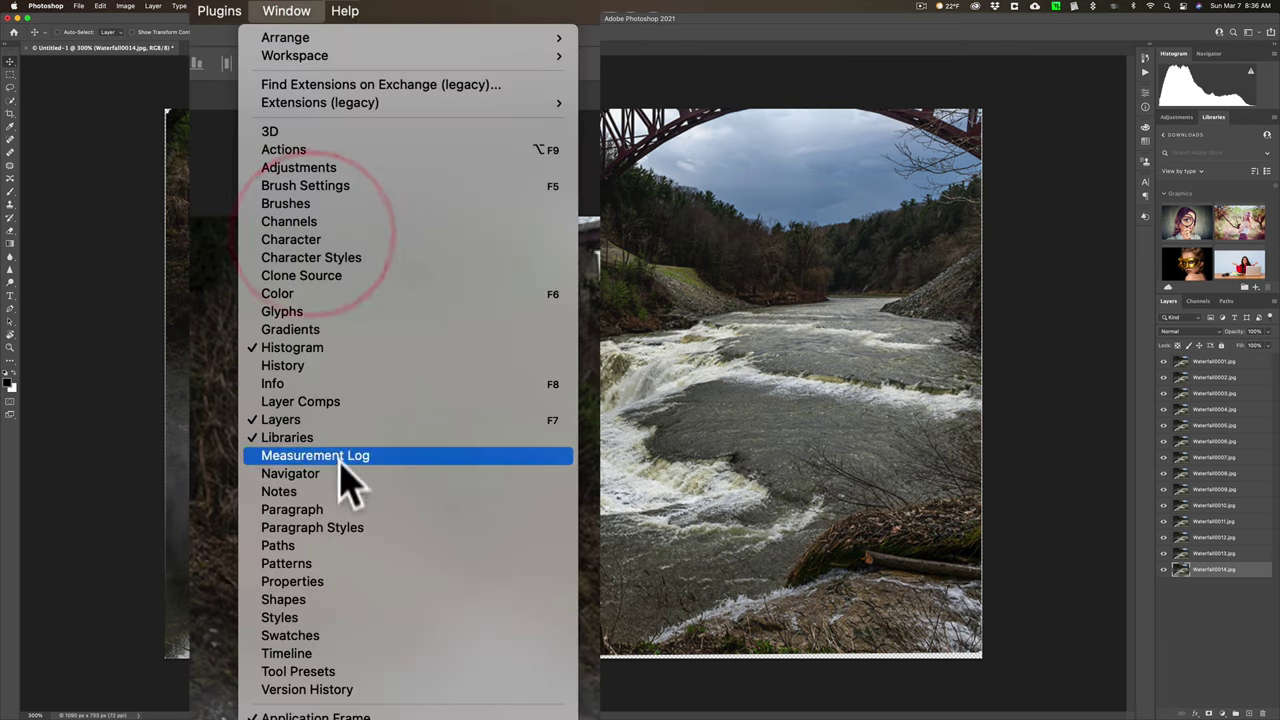
click(360, 654)
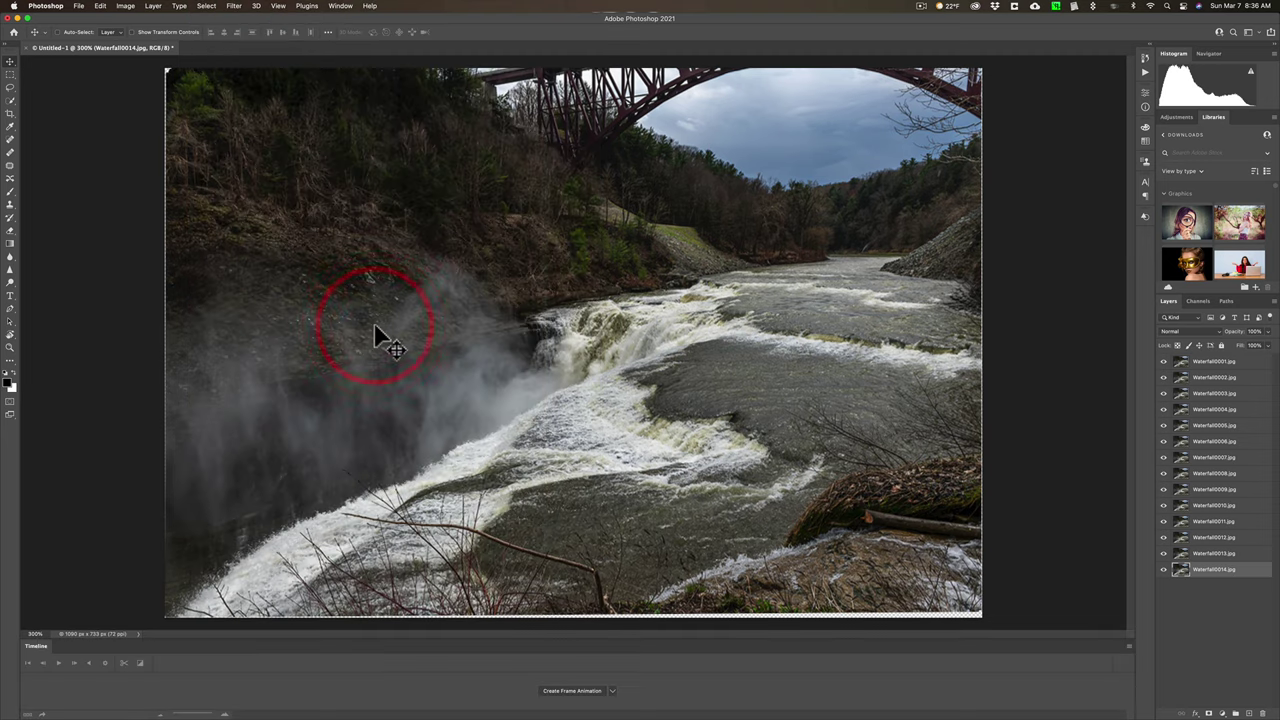
click(606, 688)
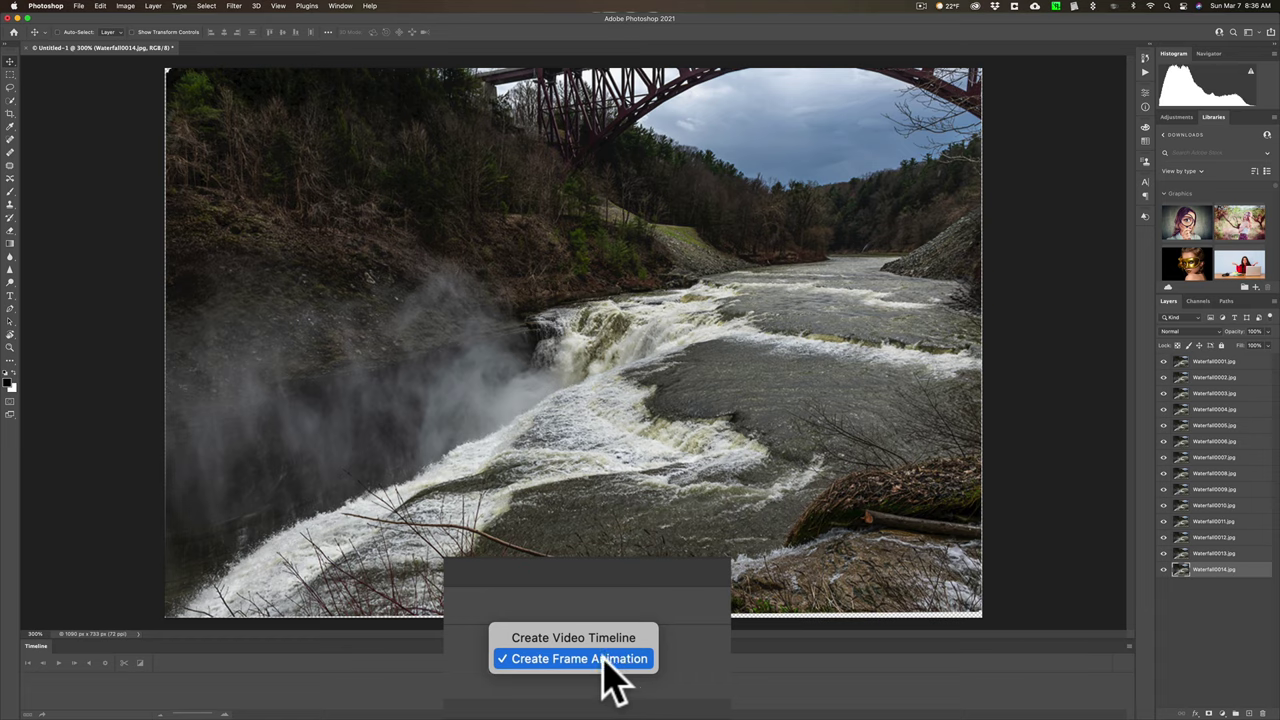
click(601, 661)
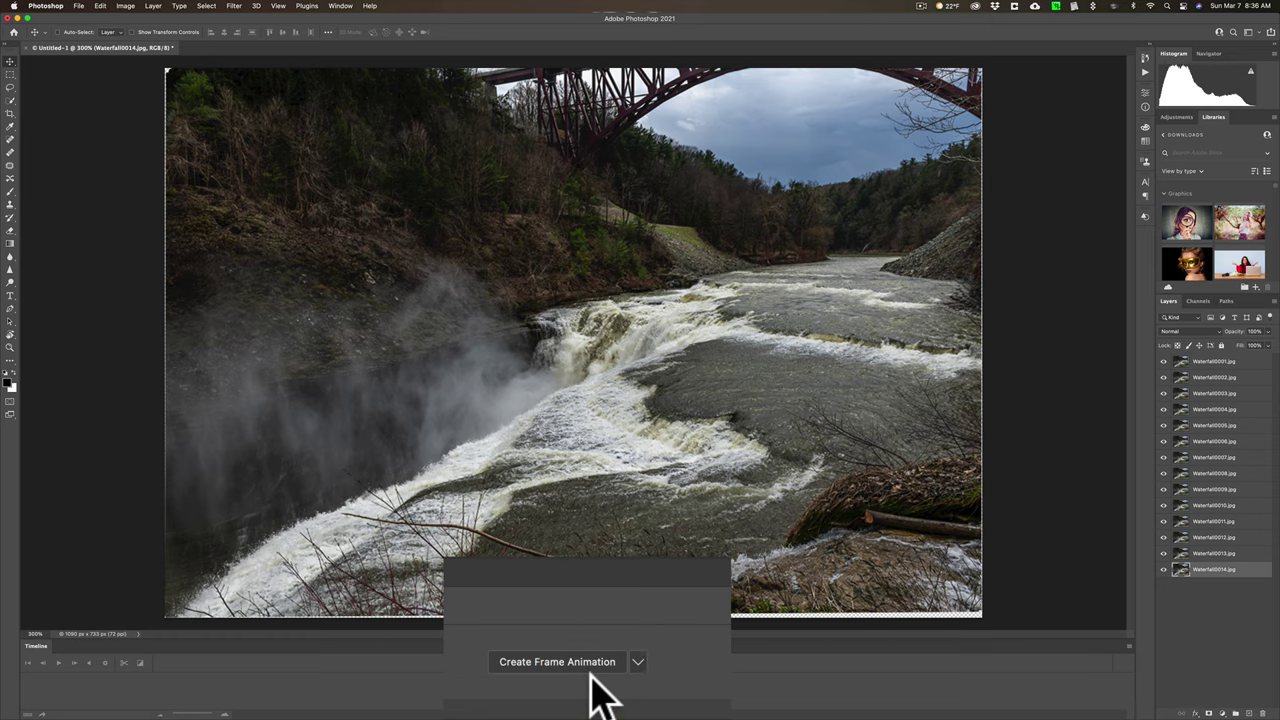
click(558, 663)
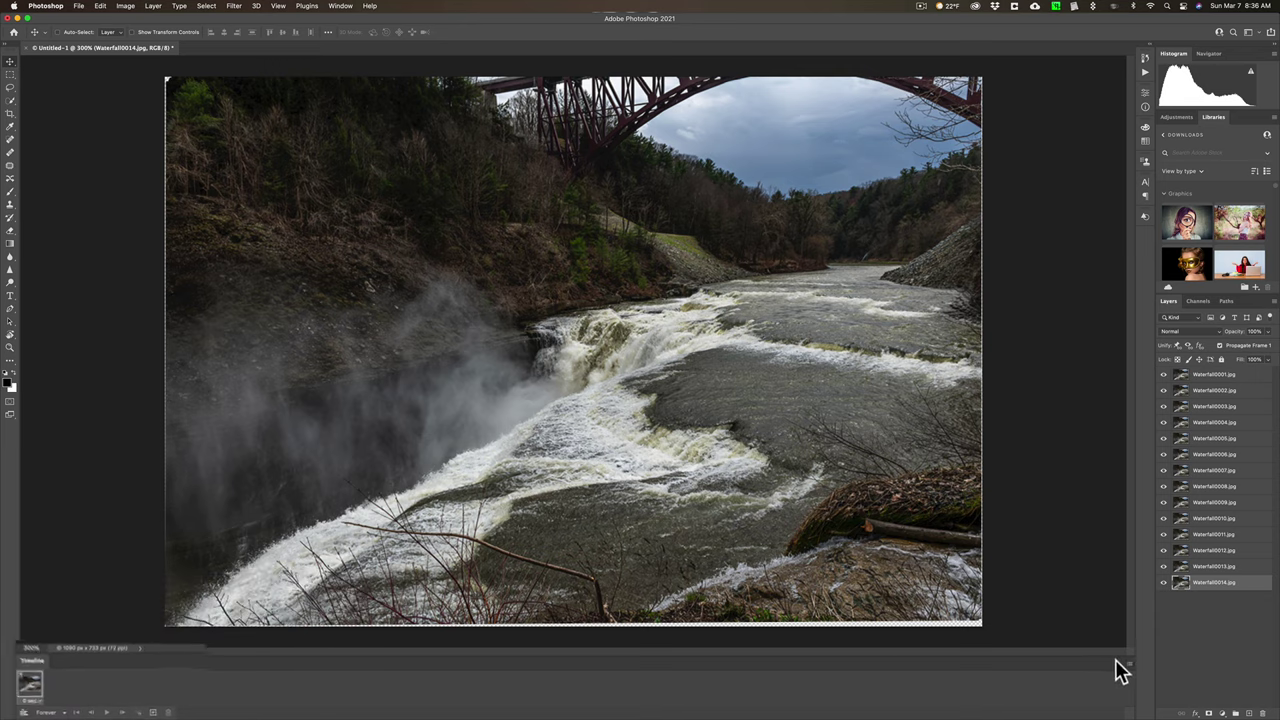
Turn each of the 14 waterfall layers into its own frame and play the animation
drag(1115, 660, 1211, 603)
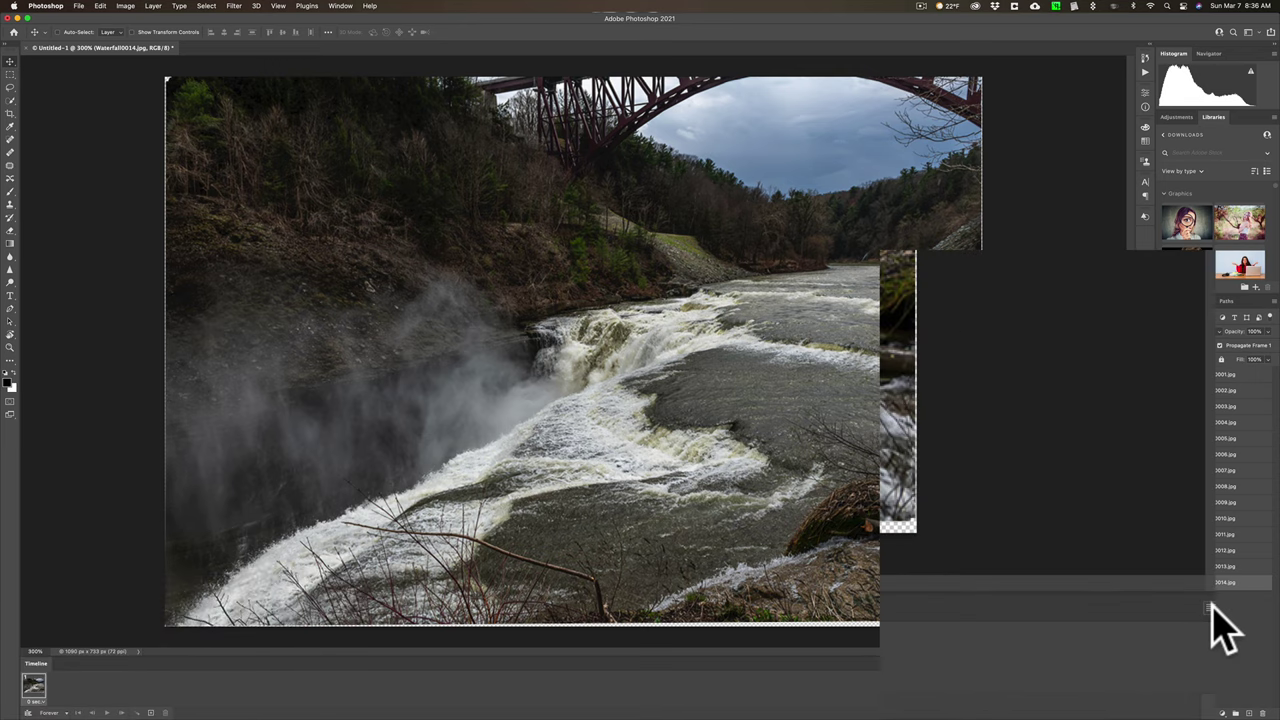
click(1209, 607)
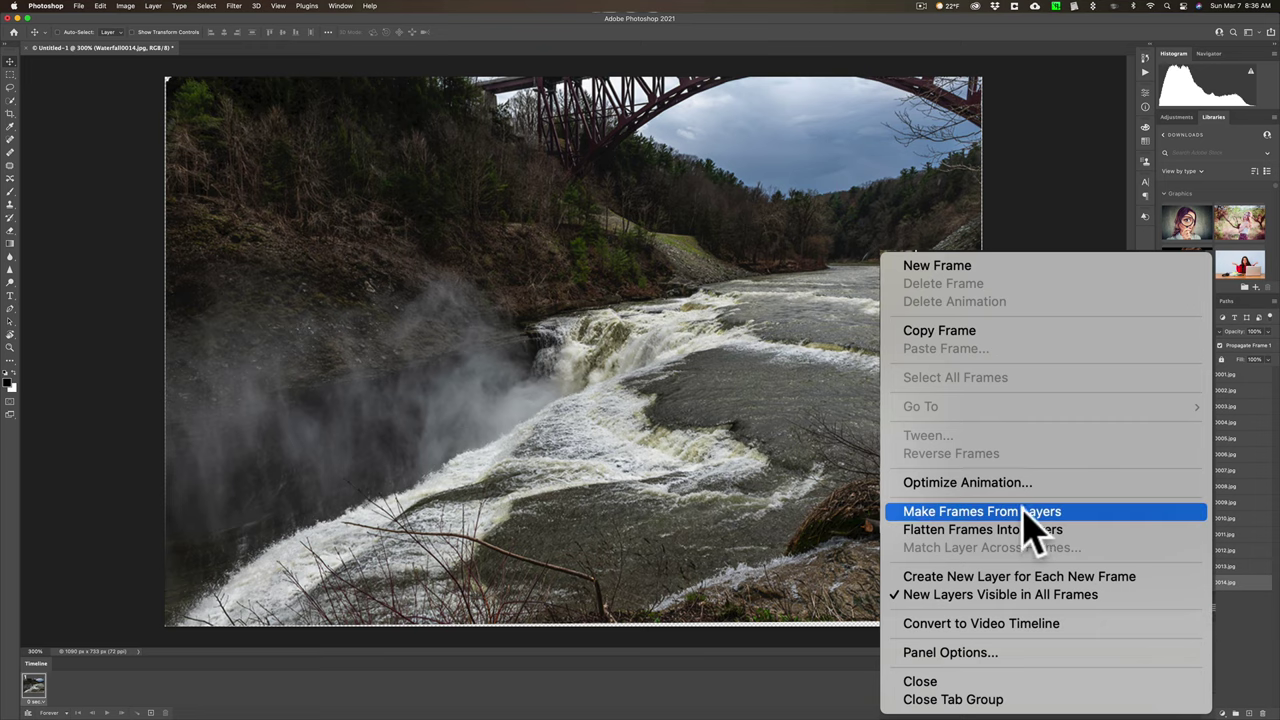
click(1098, 514)
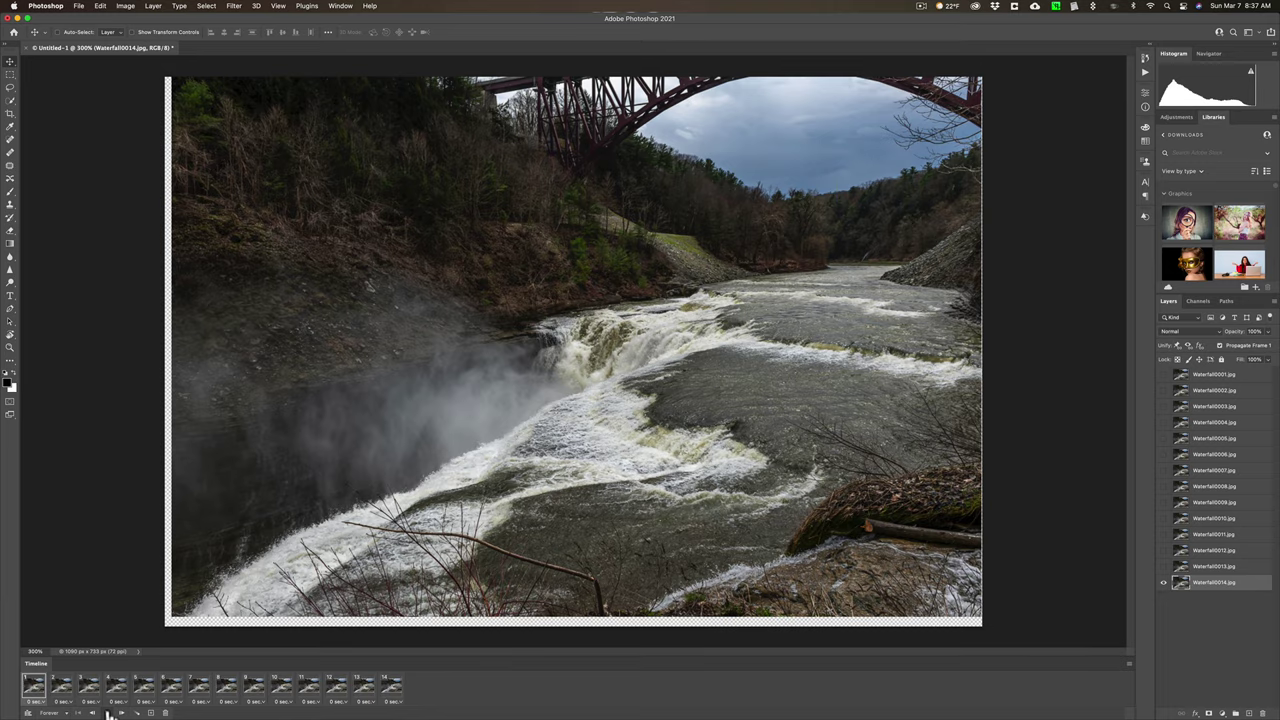
click(108, 712)
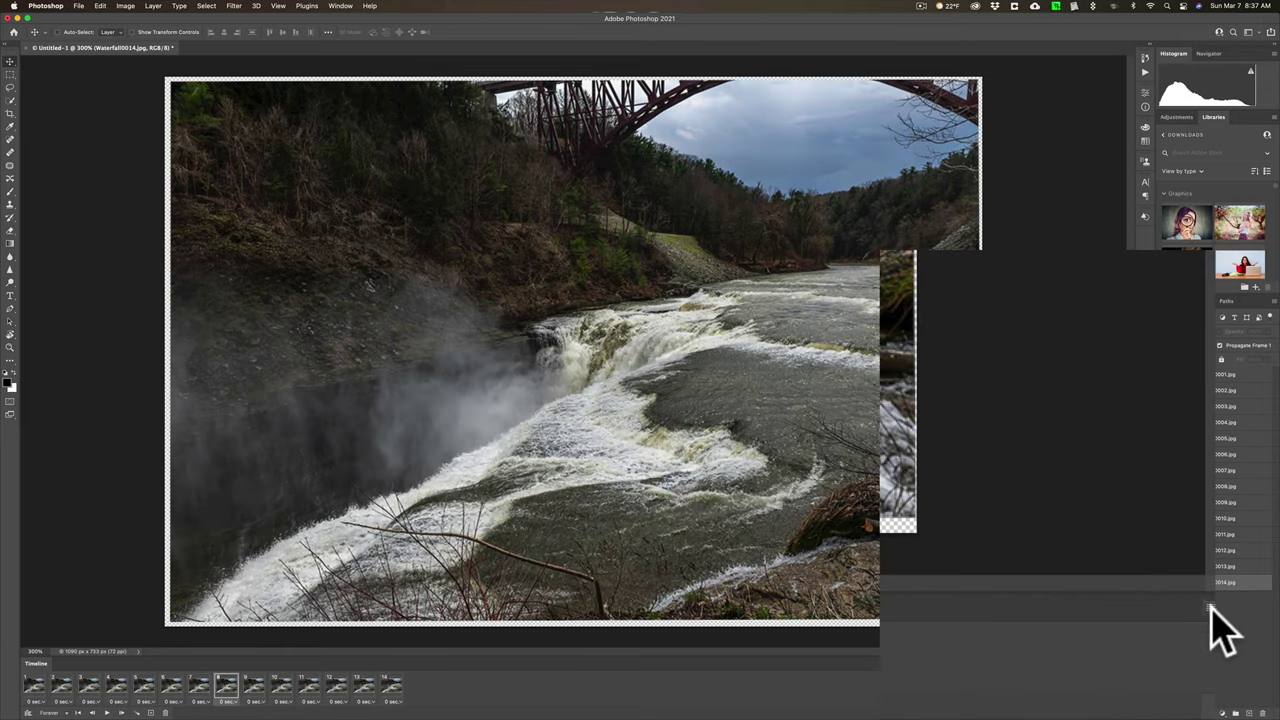
Reverse the frame order, replay the animation, and stop it on frame 11
click(1211, 606)
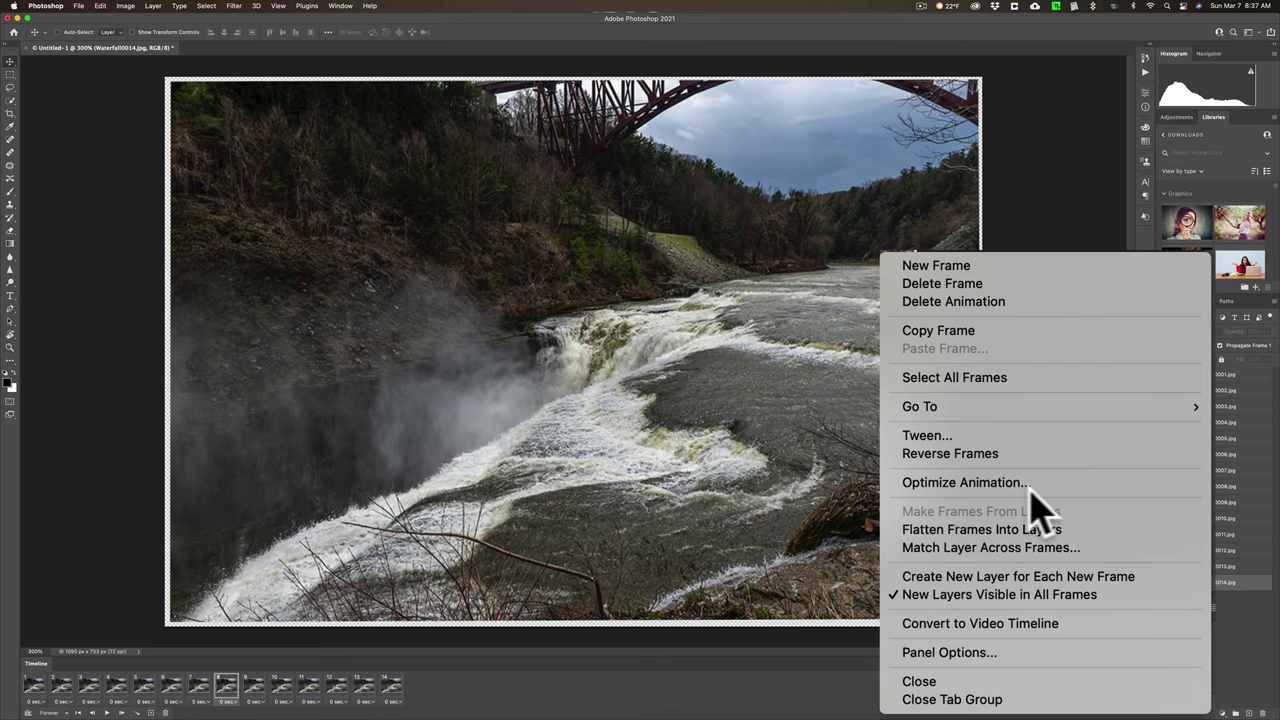
click(981, 455)
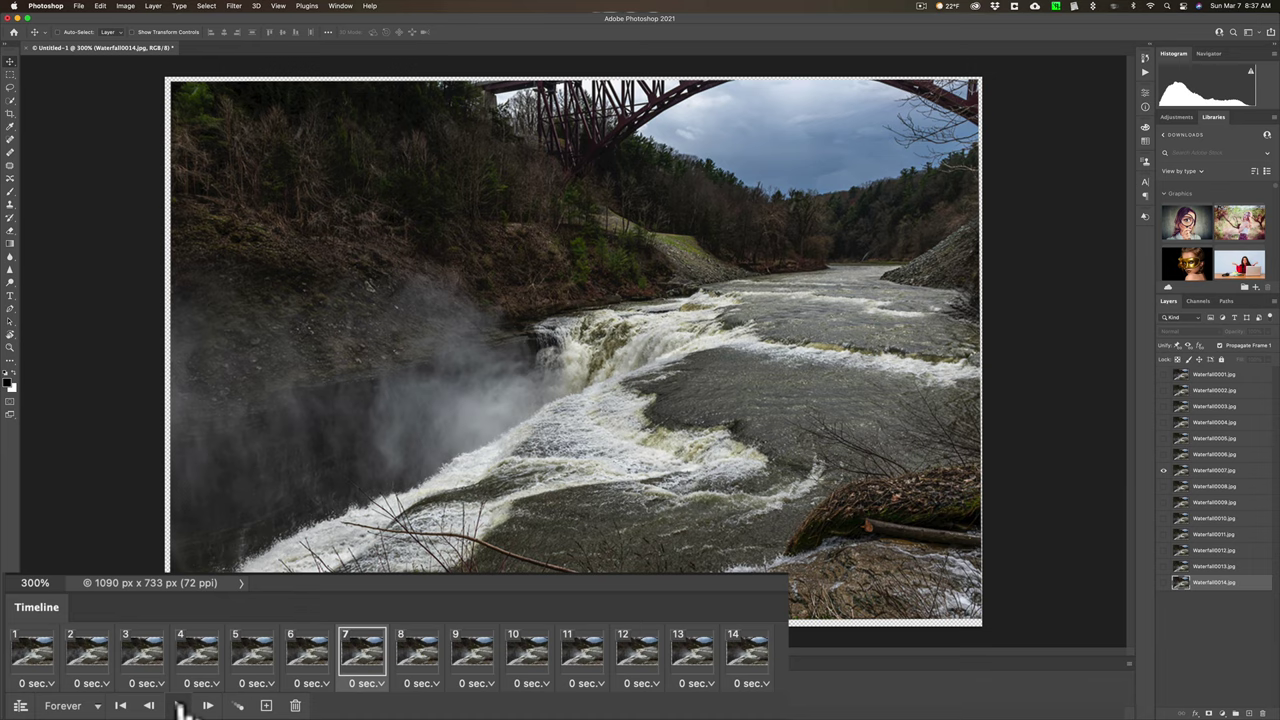
click(179, 705)
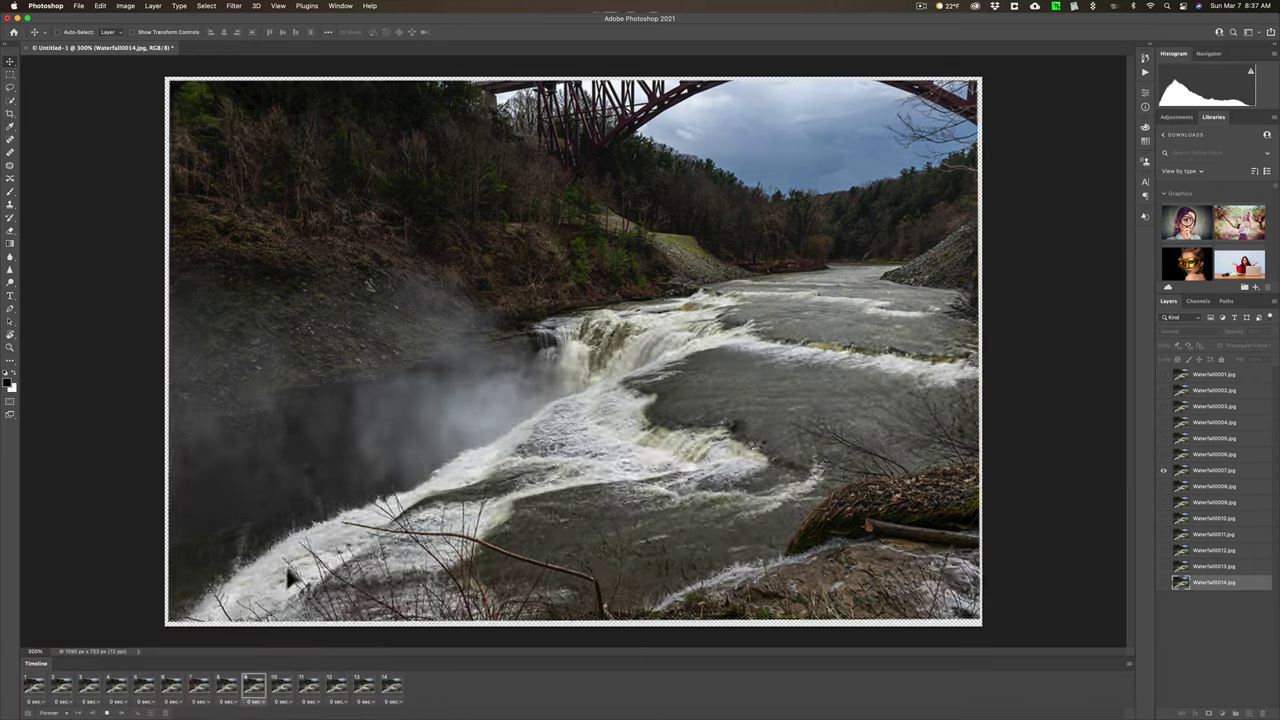
click(110, 712)
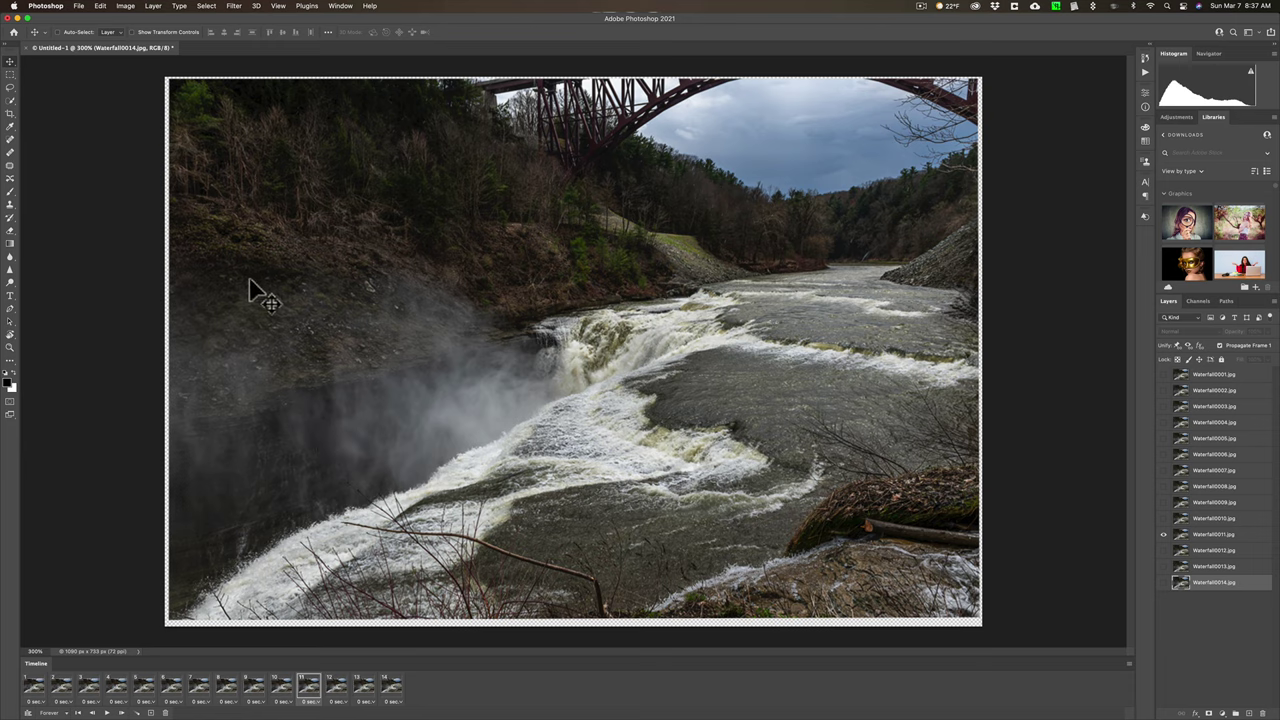
Crop the white border at Original Ratio to 1054 × 708 px, then replay the animation
key(c)
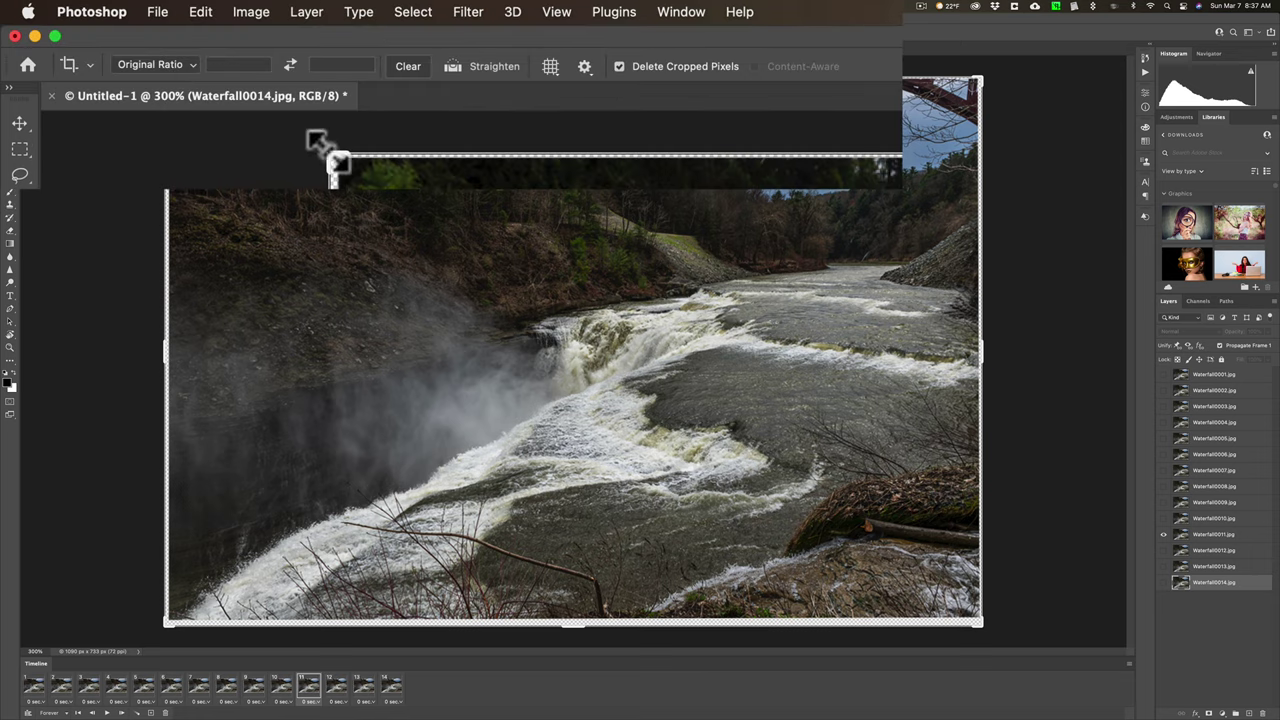
click(190, 72)
click(190, 66)
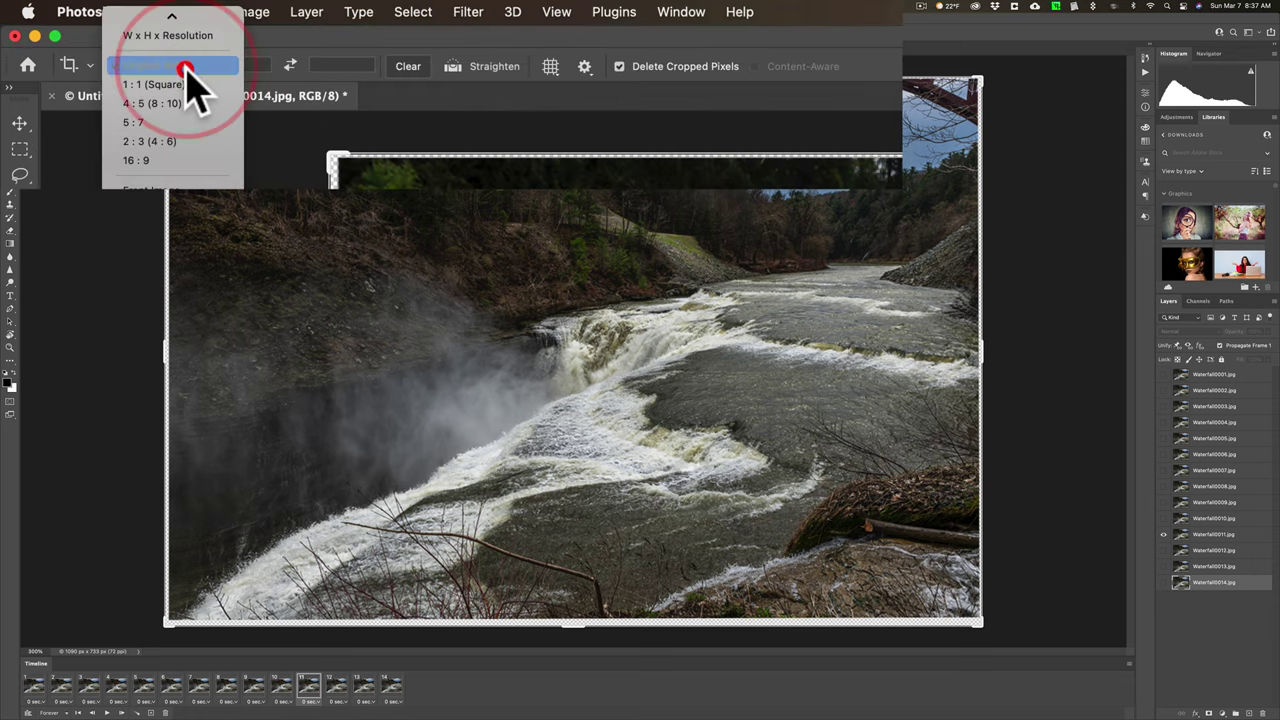
drag(164, 78, 171, 86)
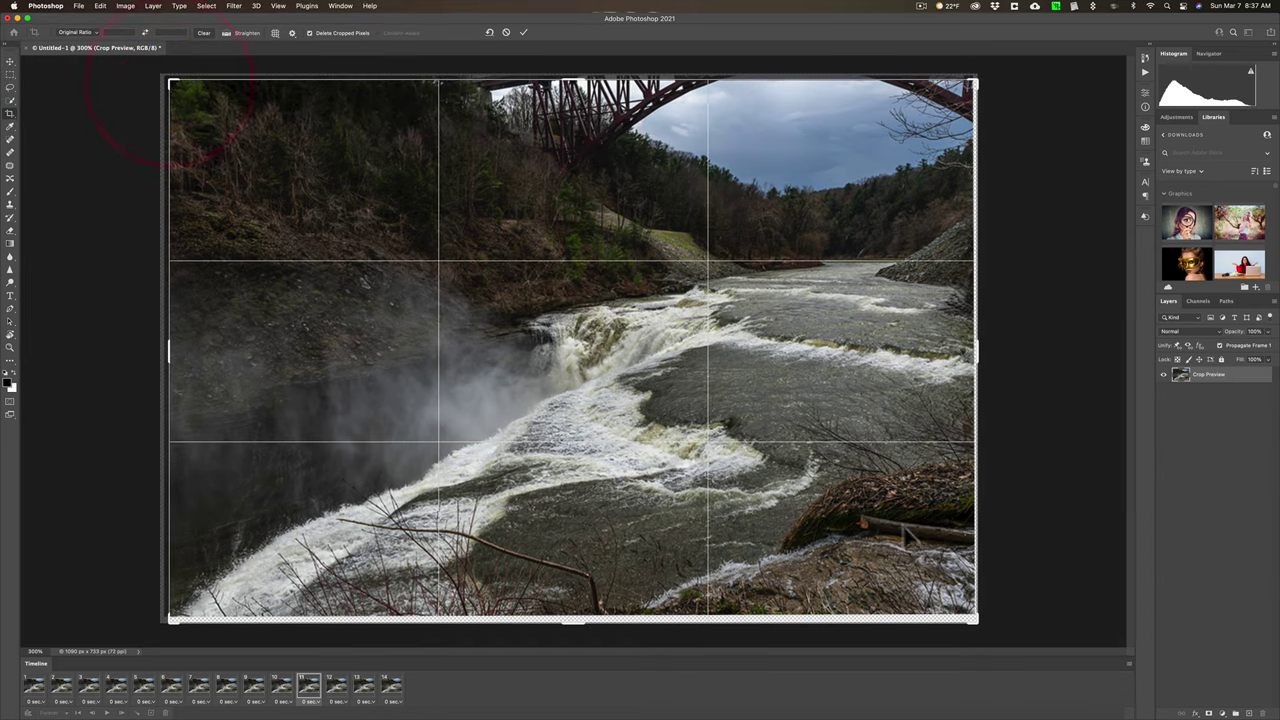
drag(983, 628, 966, 612)
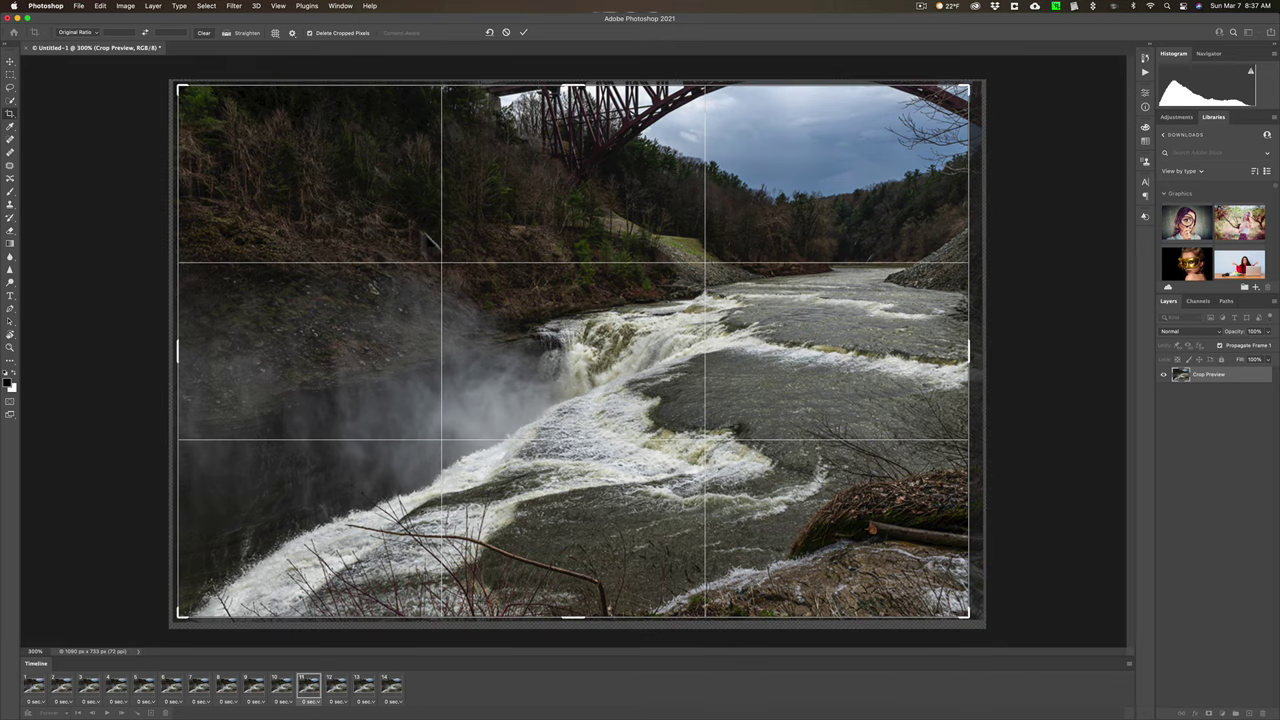
click(523, 33)
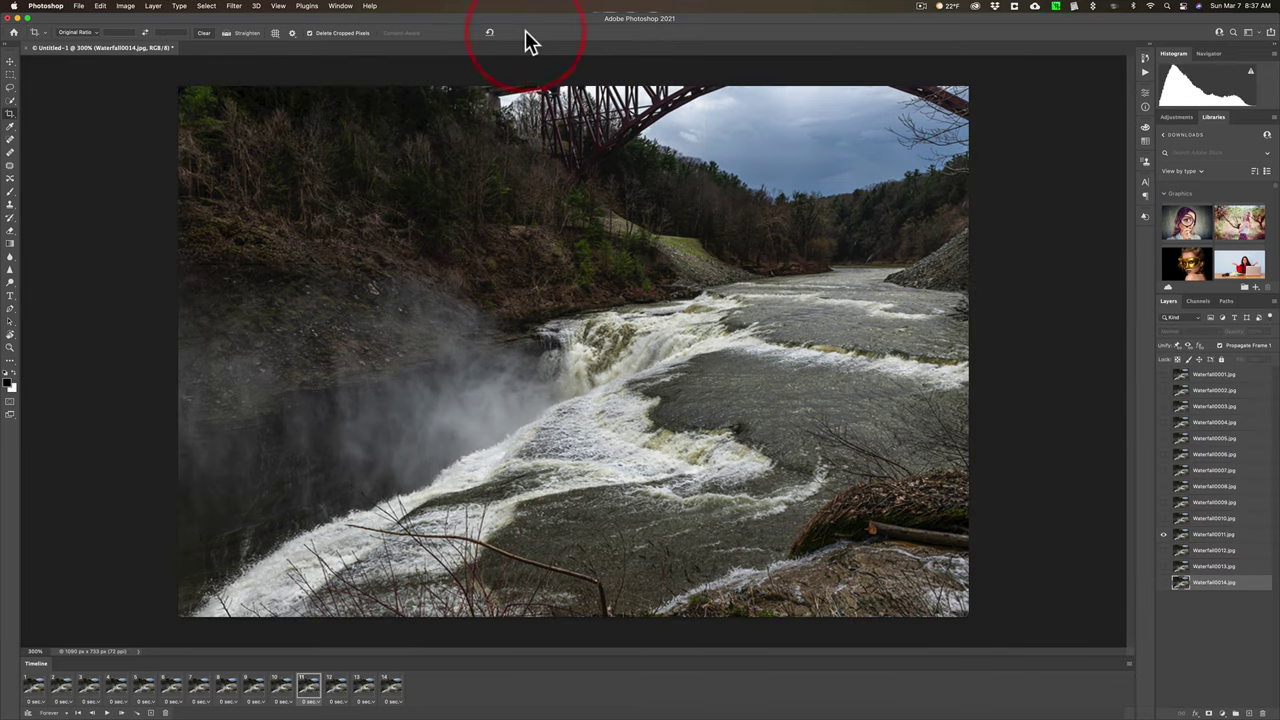
click(110, 714)
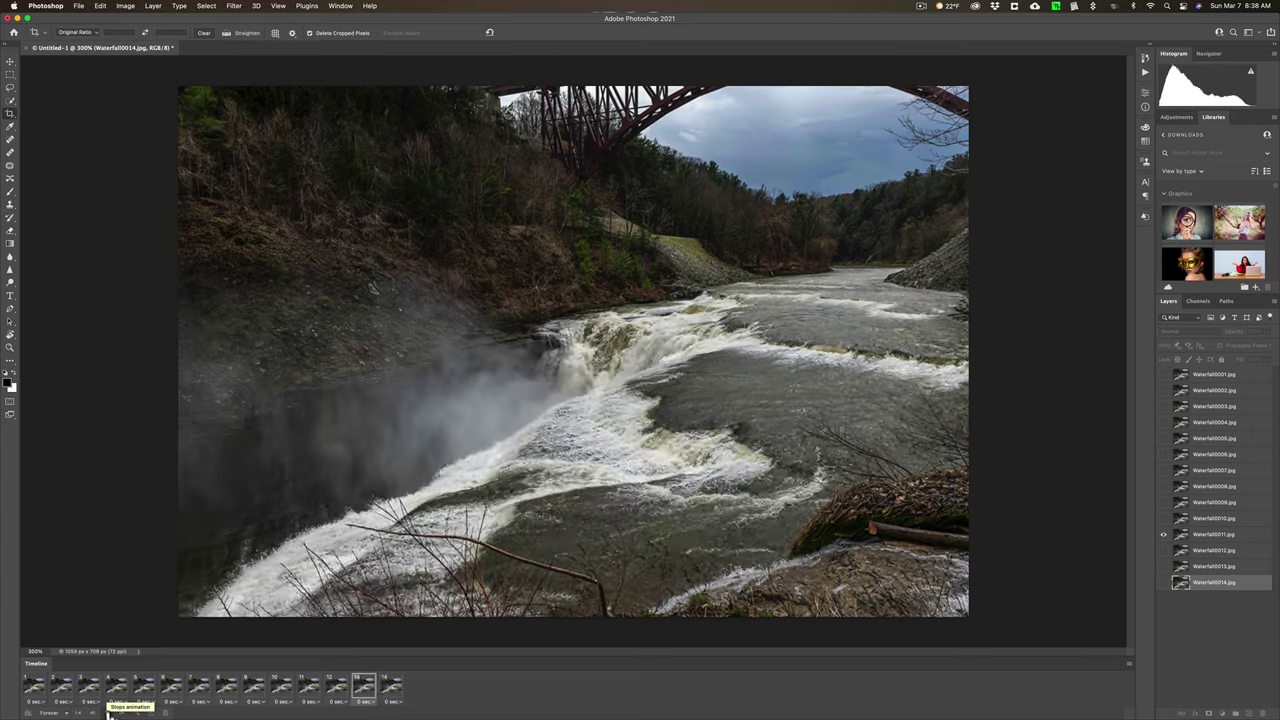
click(110, 714)
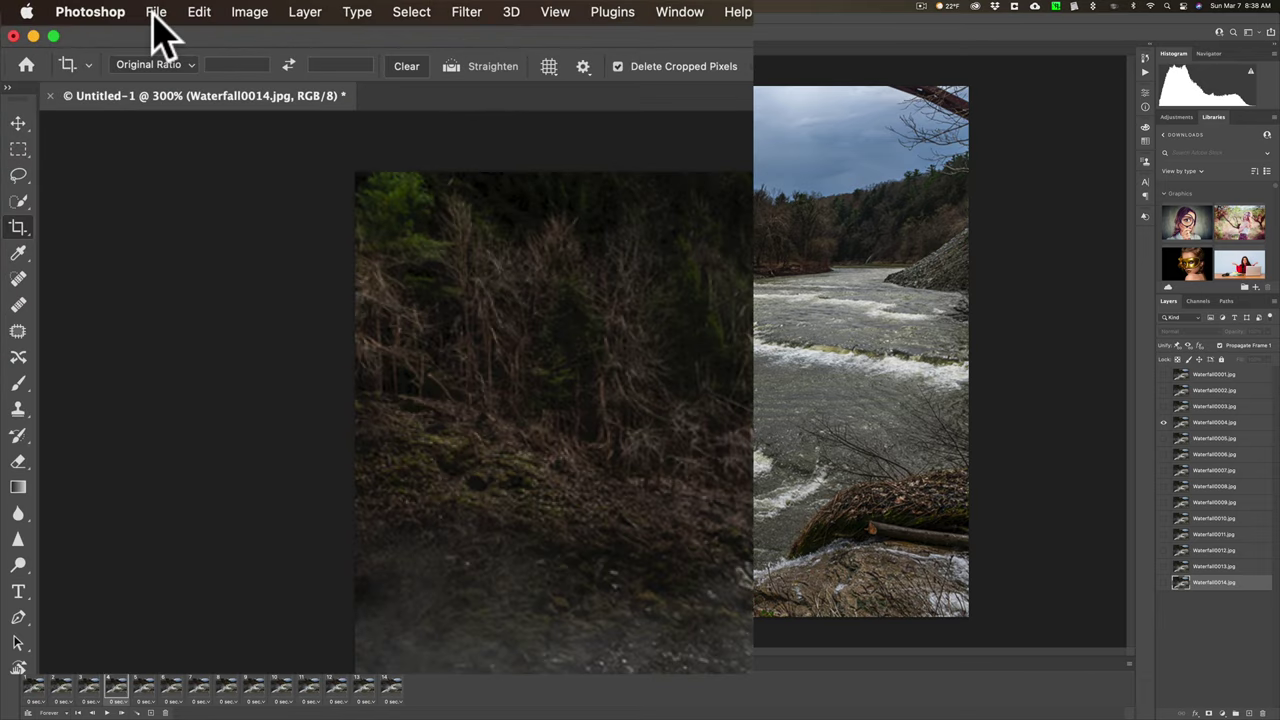
In Save for Web (Legacy), apply the GIF 128 Dithered preset and set Colors to 256
click(155, 14)
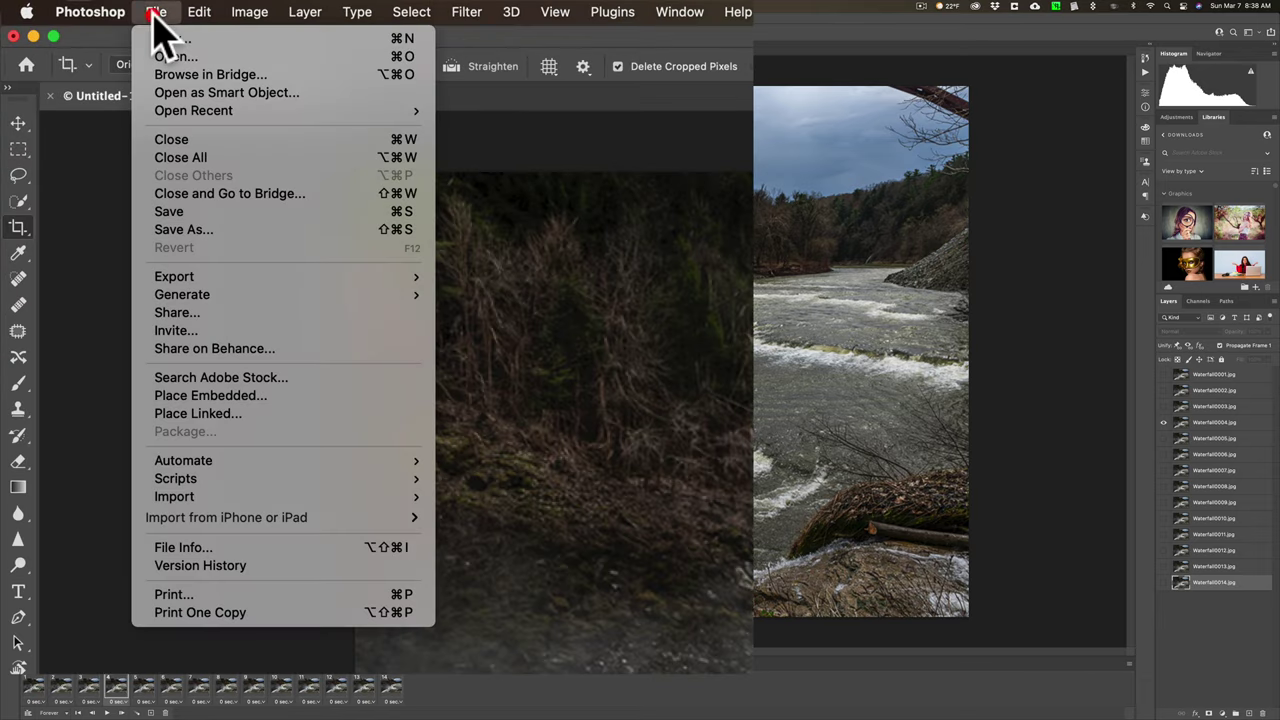
mouse_move(271, 276)
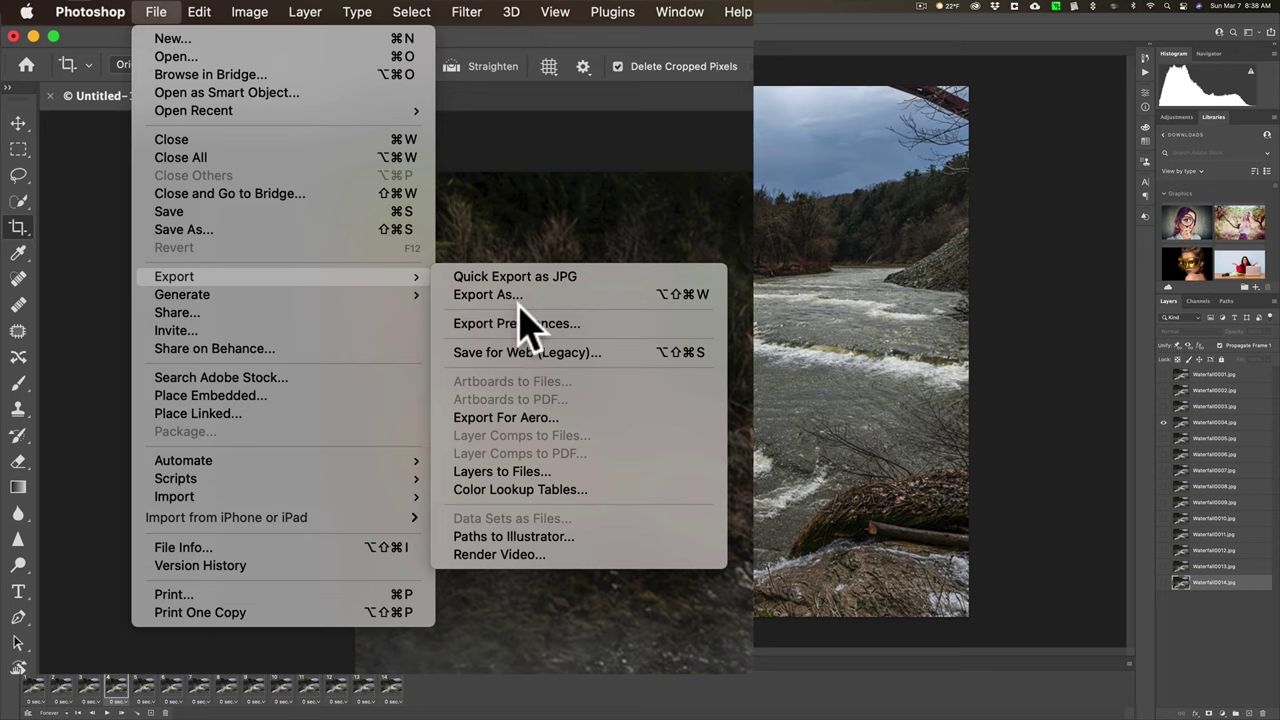
click(622, 372)
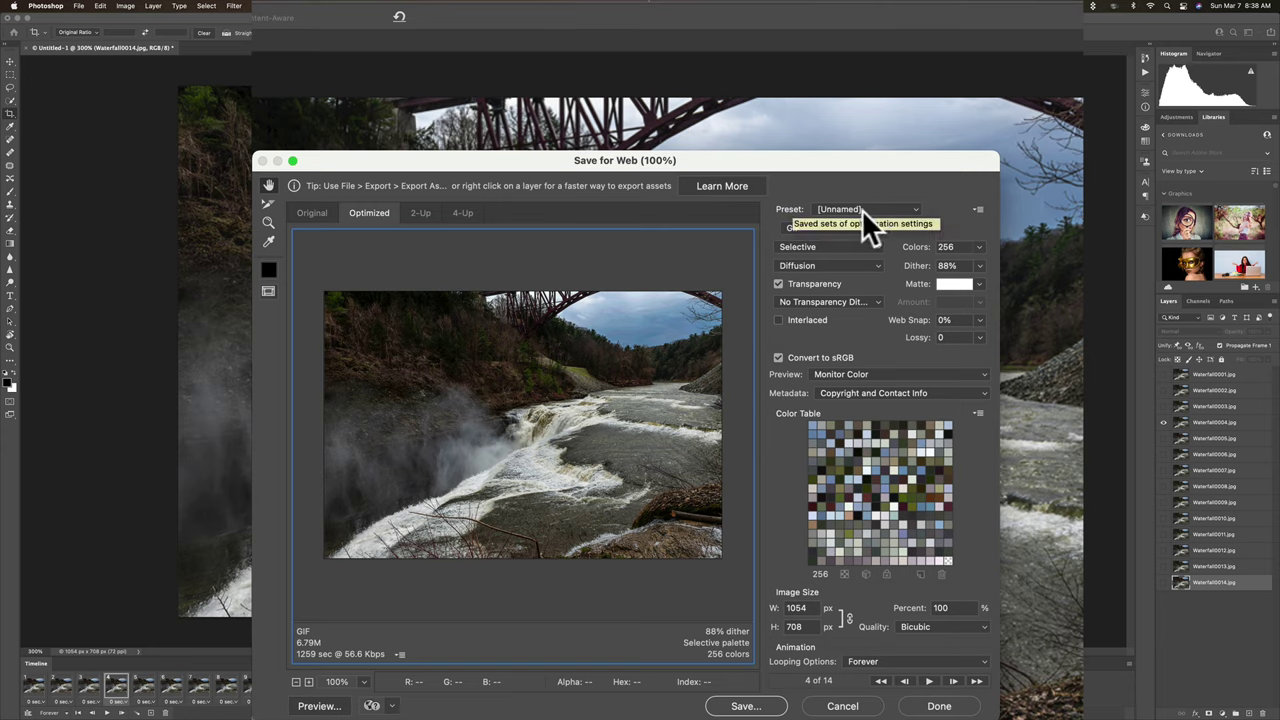
click(915, 208)
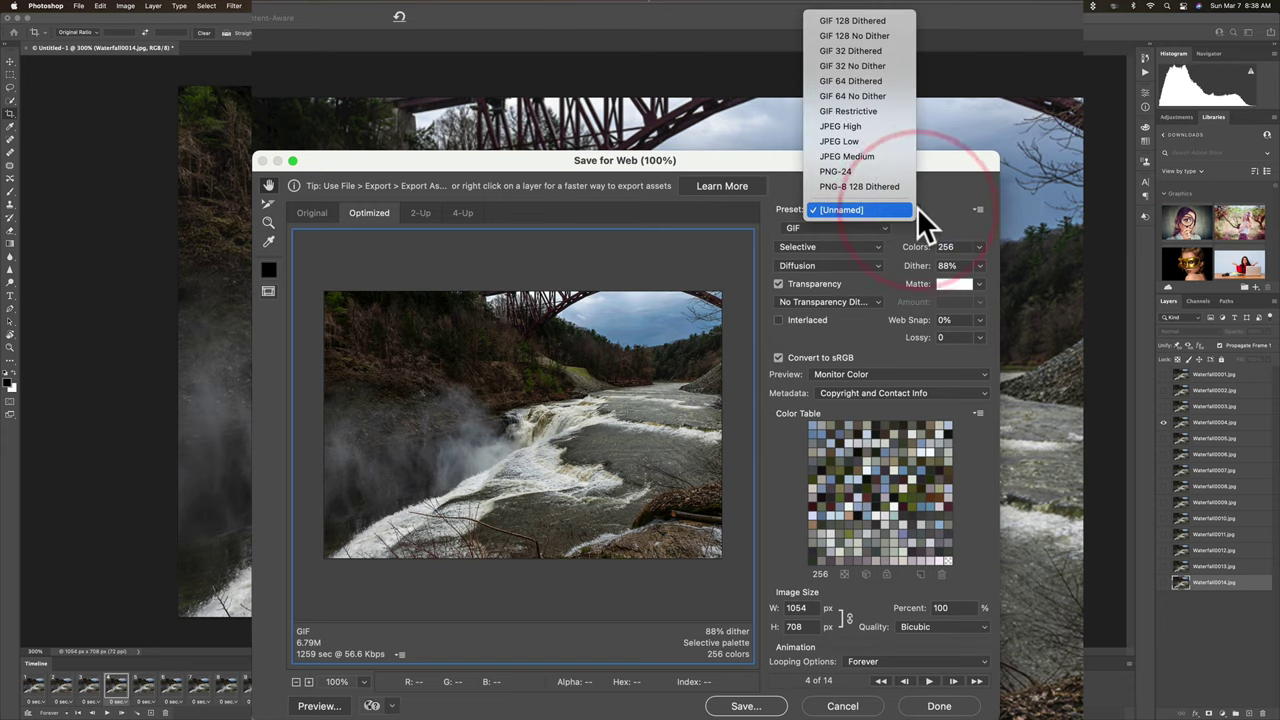
click(890, 22)
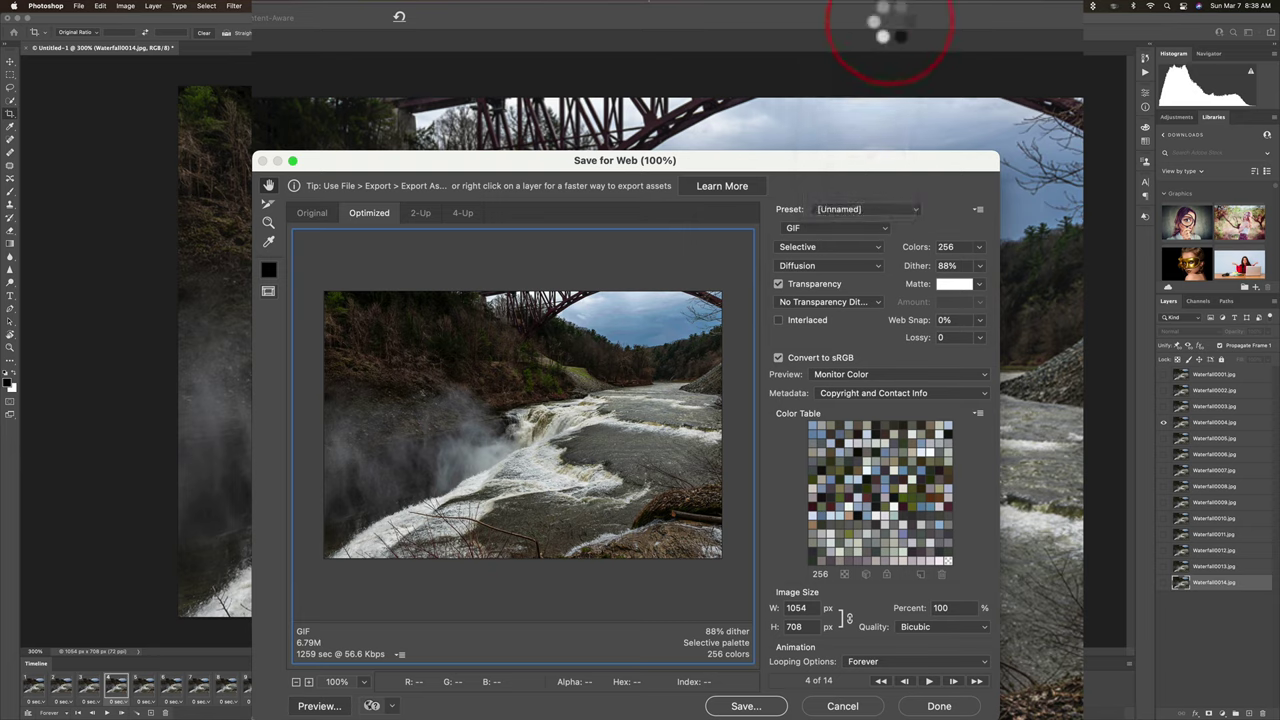
click(978, 246)
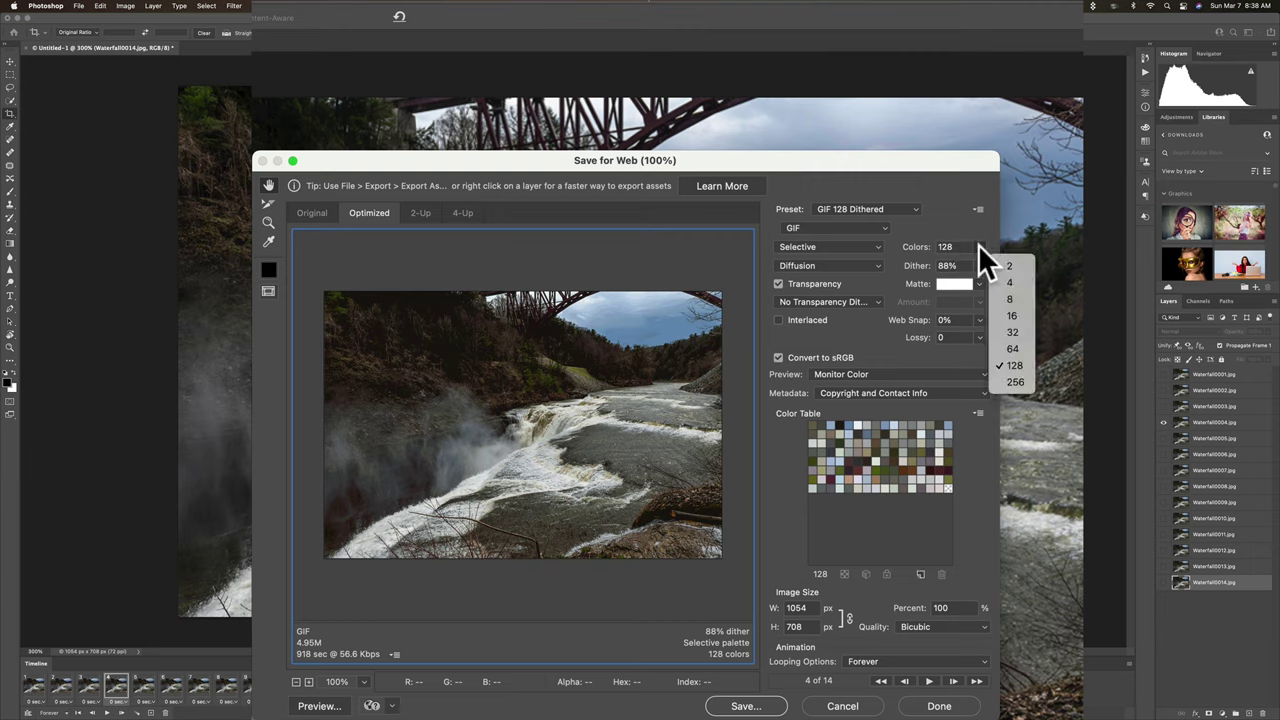
click(1014, 382)
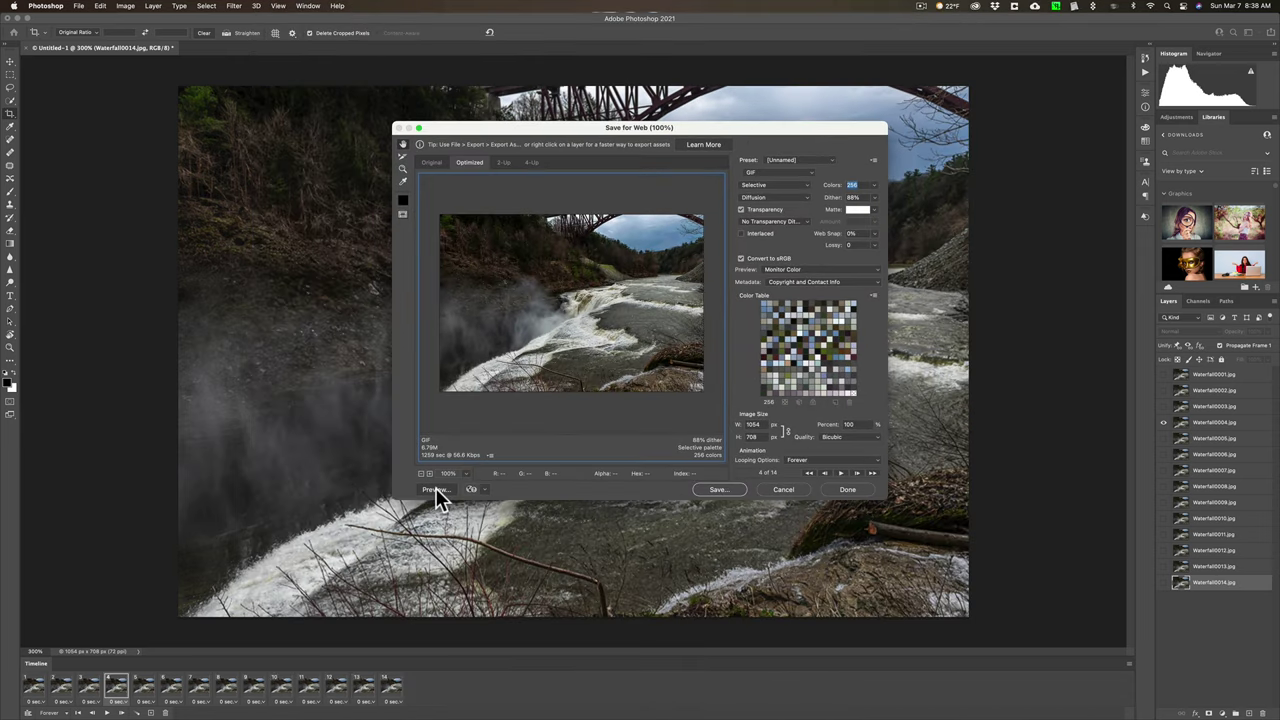
click(436, 489)
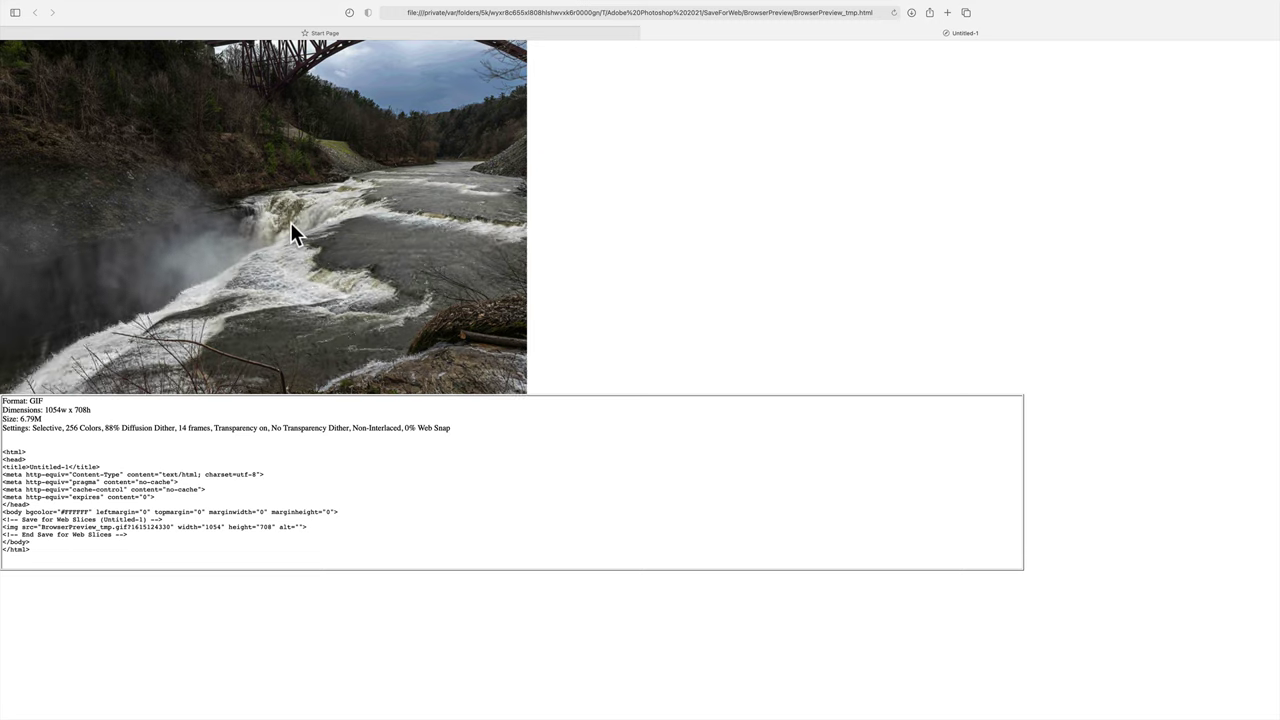
key(super+q)
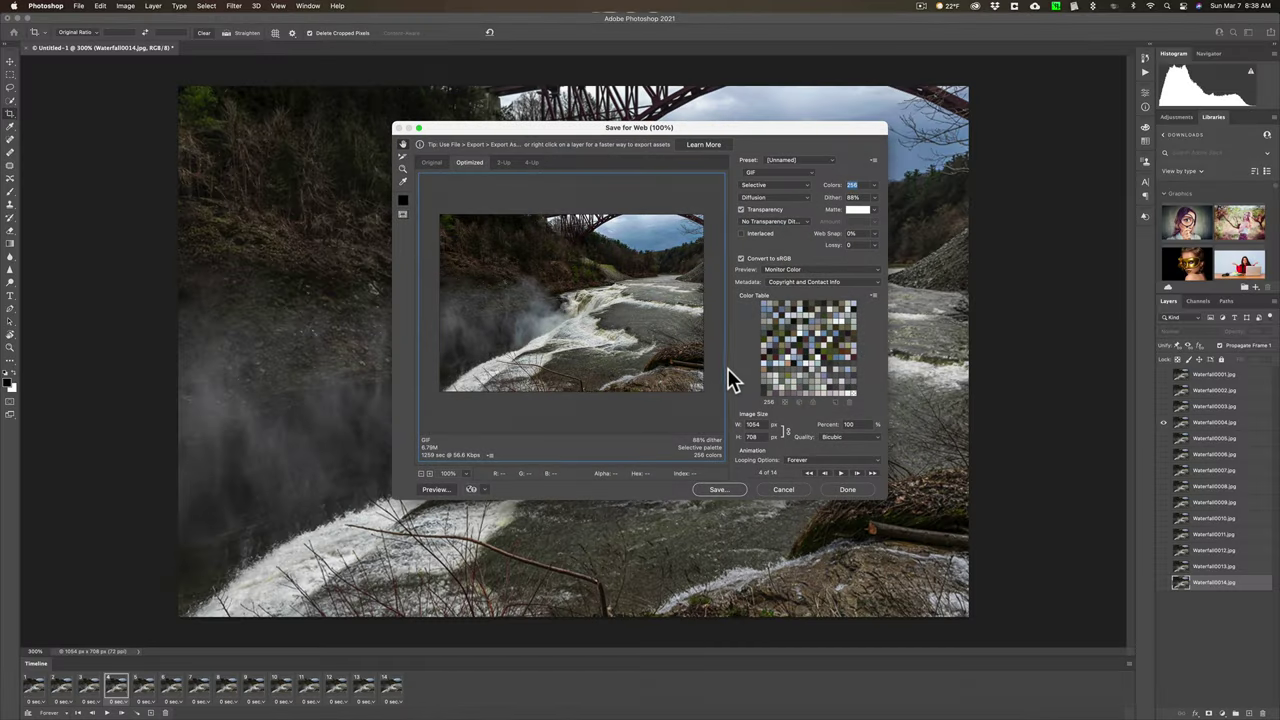
Save the GIF as Waterfall.gif on the Desktop with Format set to Images Only
click(717, 489)
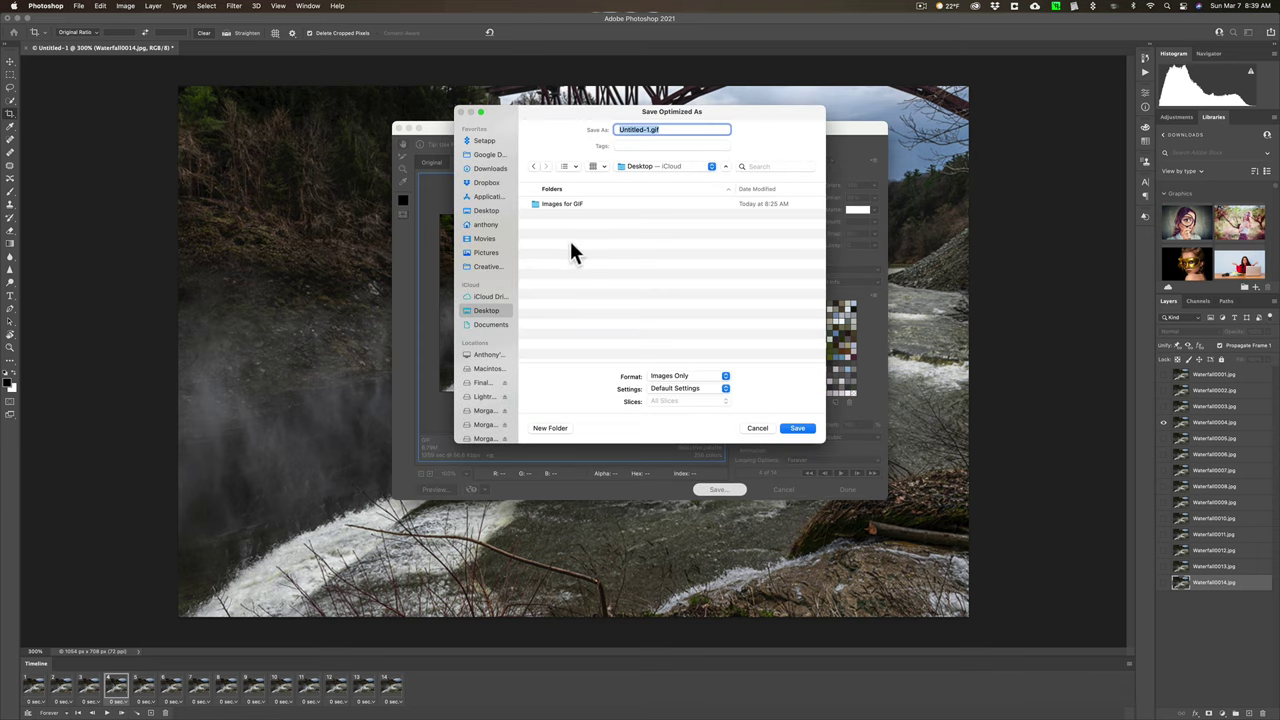
click(651, 130)
click(560, 124)
text(Waterfall)
click(728, 377)
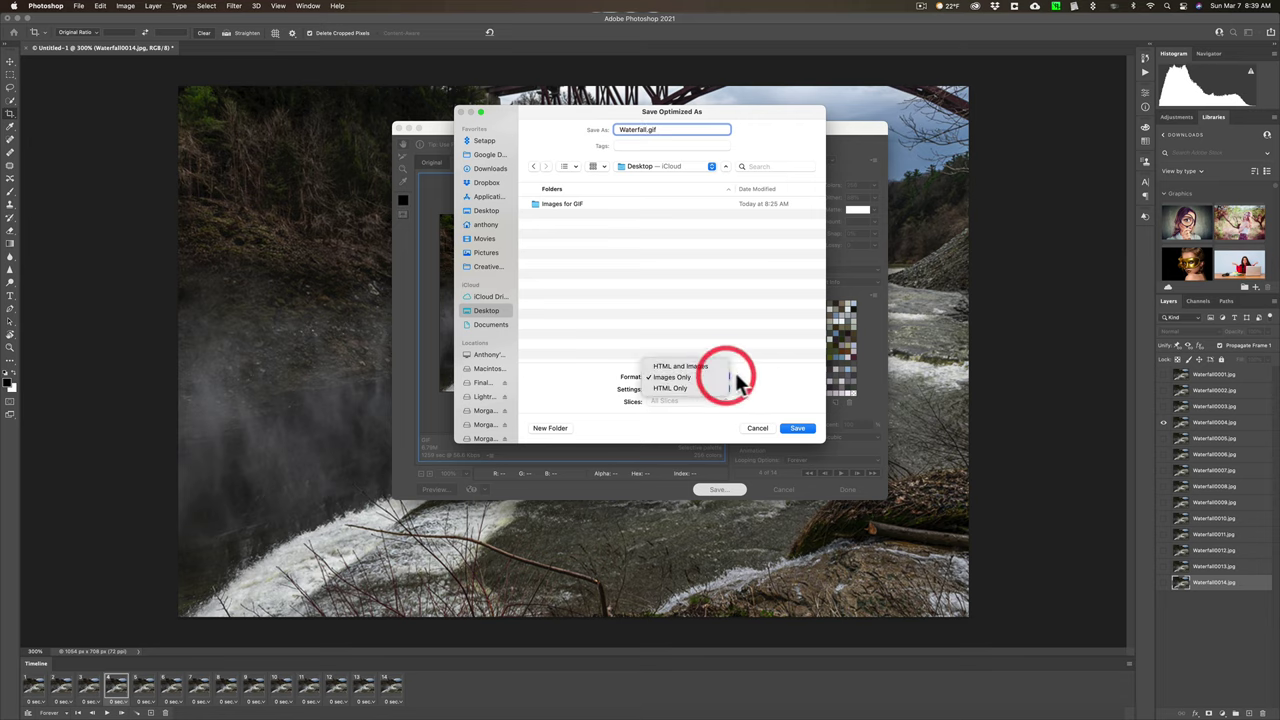
click(764, 377)
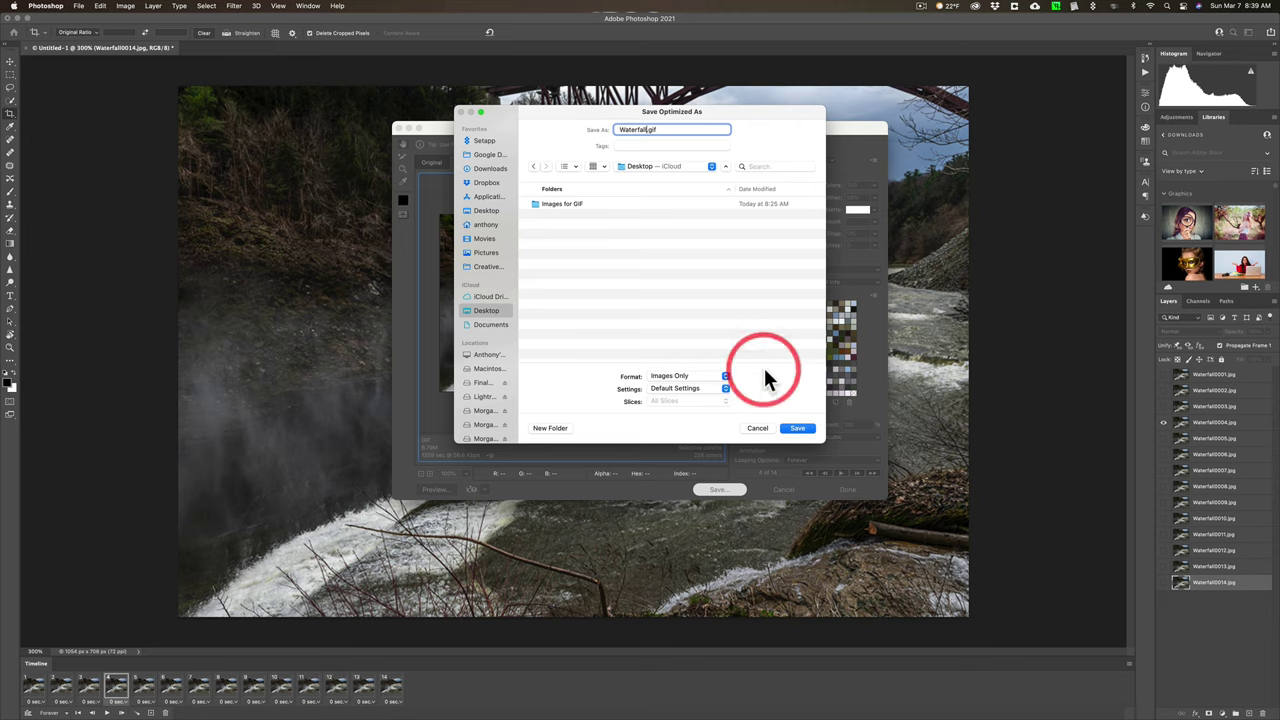
click(797, 428)
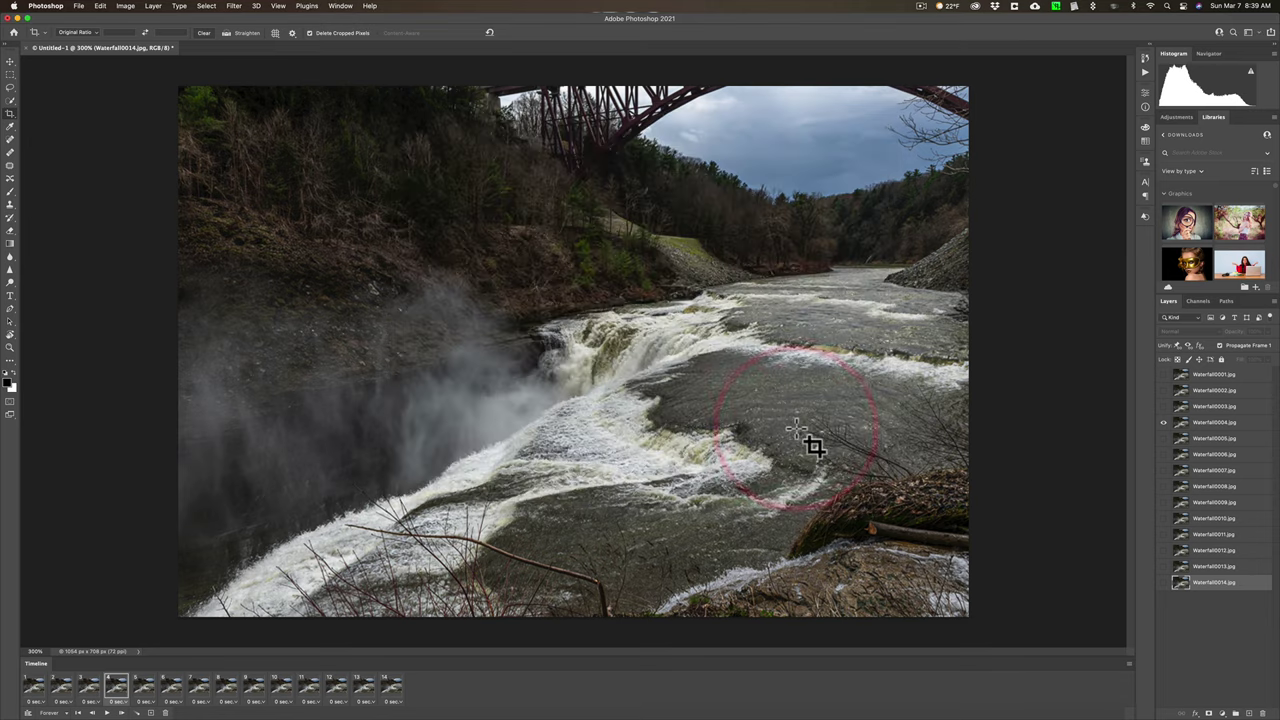
Minimize Photoshop, move Waterfall.gif mid-desktop, preview it, then show its Open With list
click(18, 17)
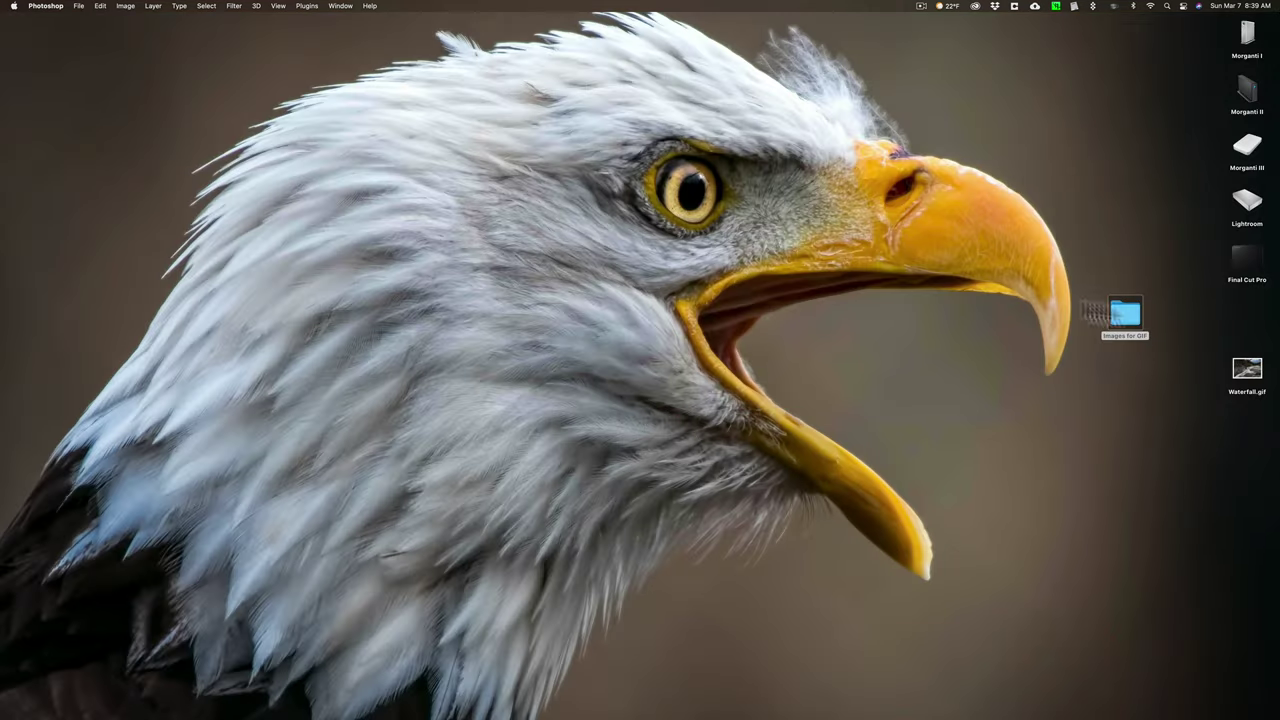
drag(1247, 368, 851, 283)
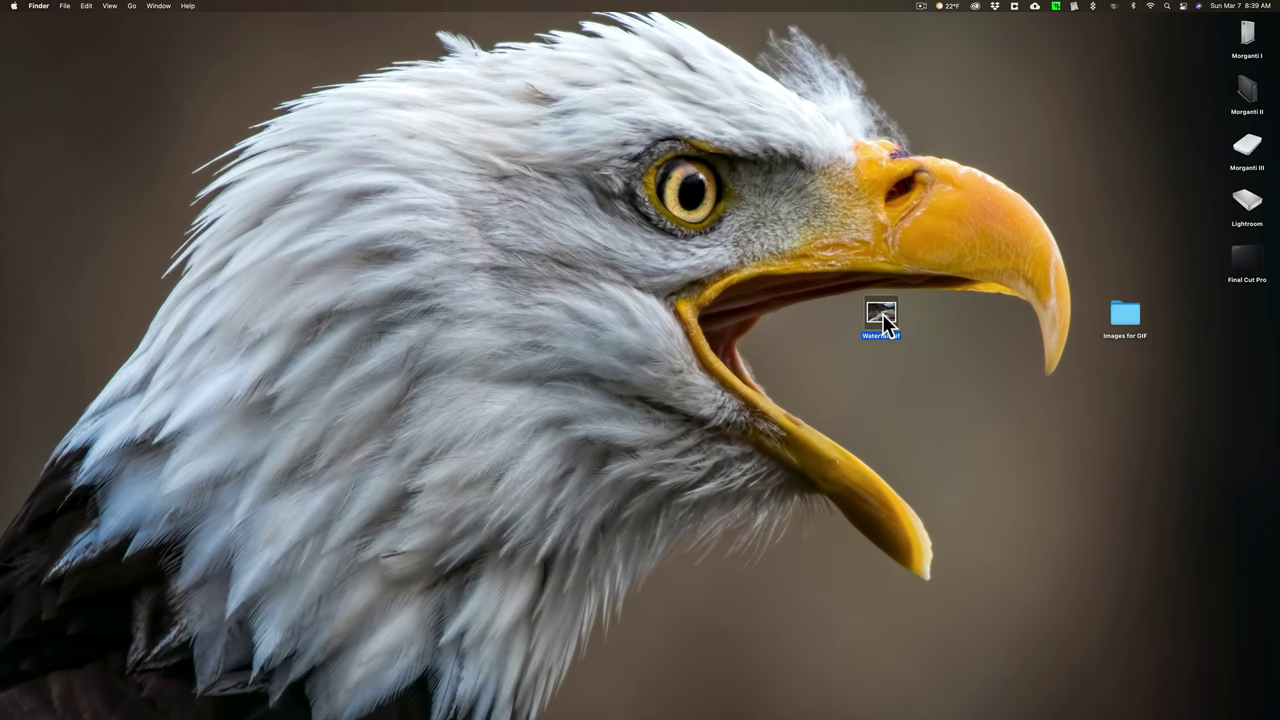
double_click(884, 320)
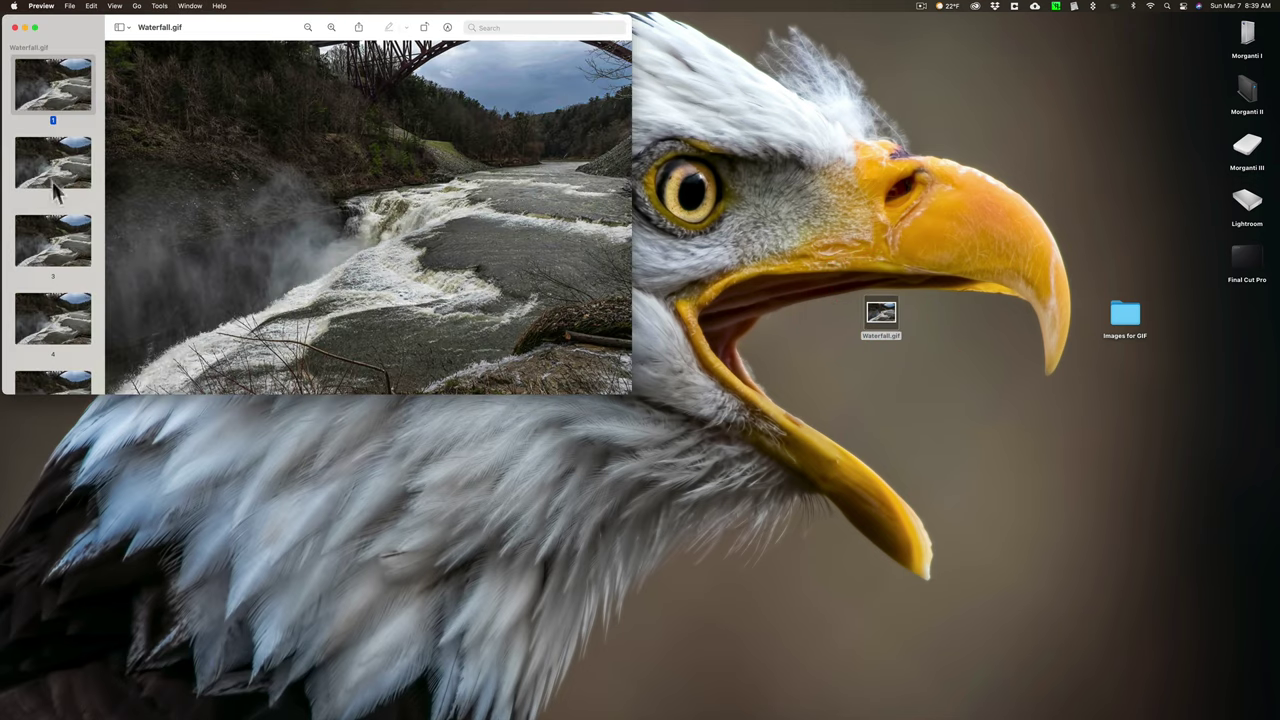
click(13, 28)
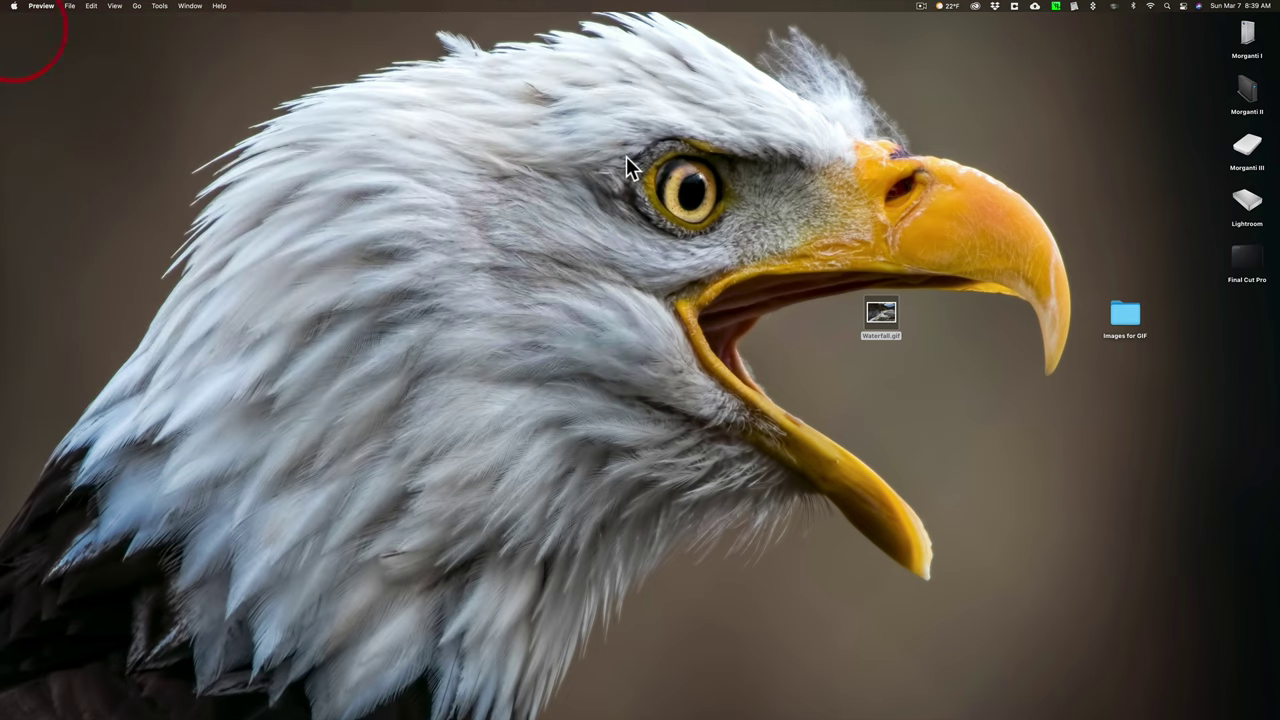
right_click(872, 320)
mouse_move(877, 330)
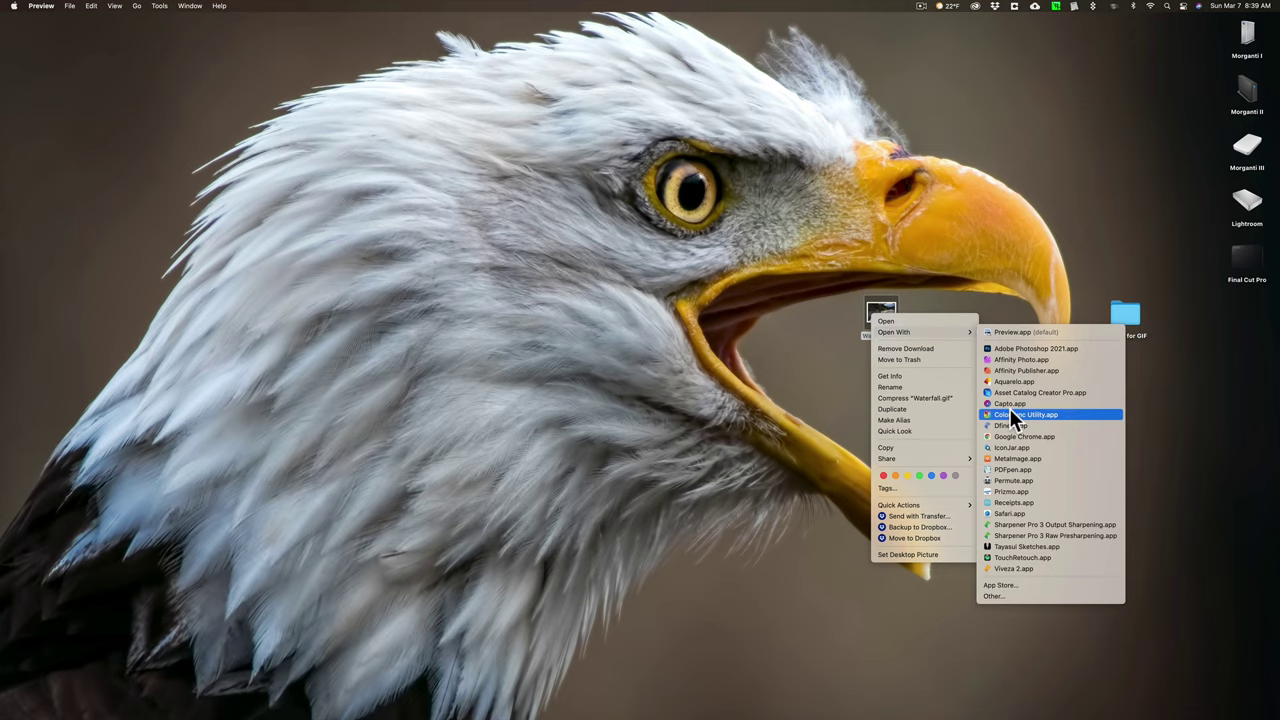
Open Waterfall.gif in Google Chrome and expand the window to full screen
click(1030, 436)
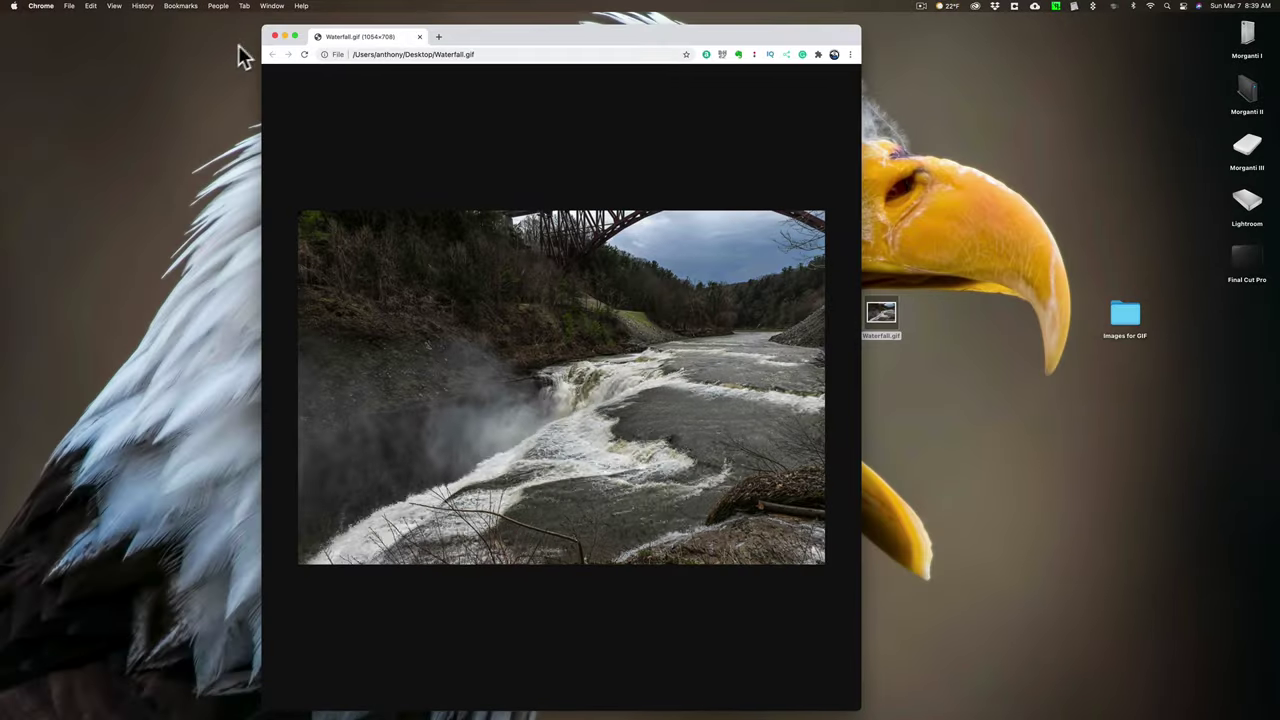
click(295, 36)
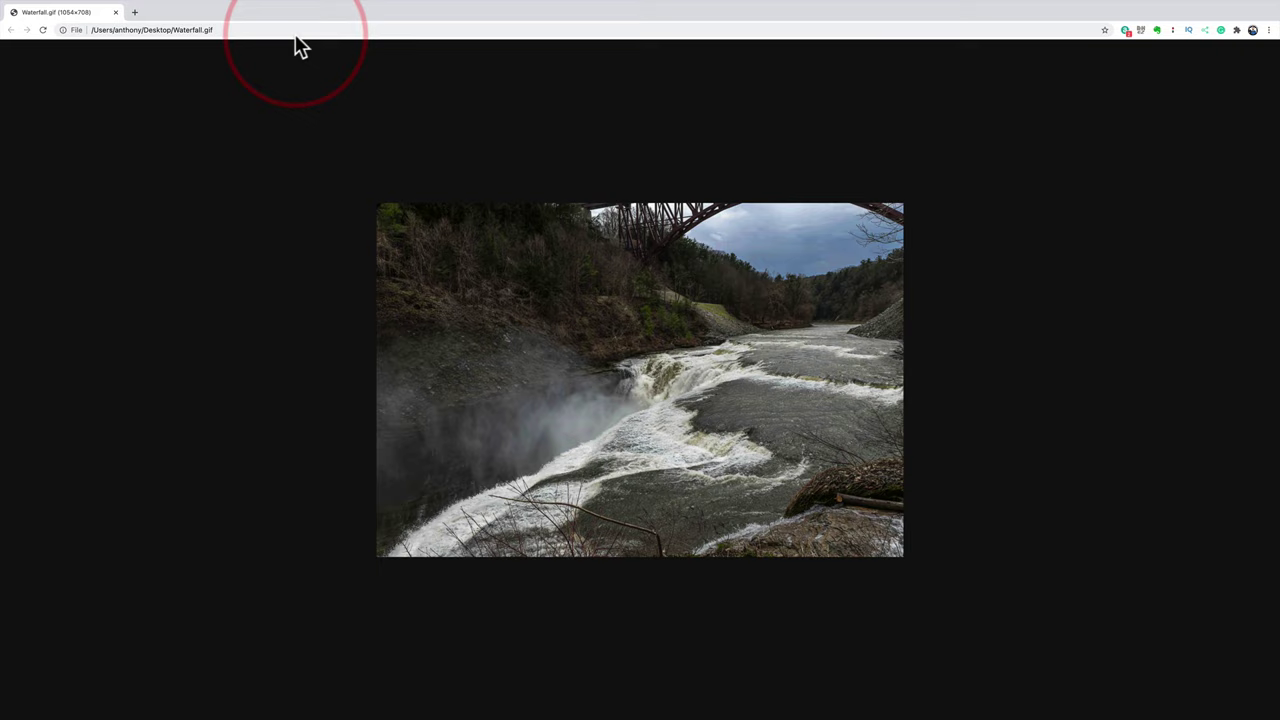